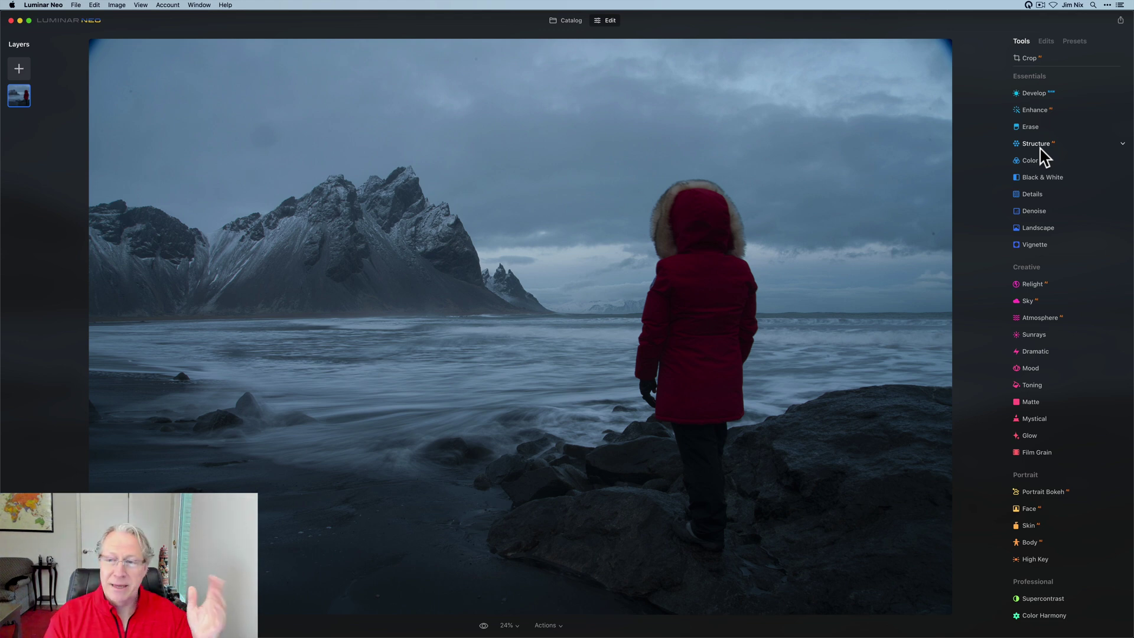
# - Set Develop Light Smart Contrast to 22, Highlights to -36 and Shadows to 56
pyautogui.click(1032, 93)
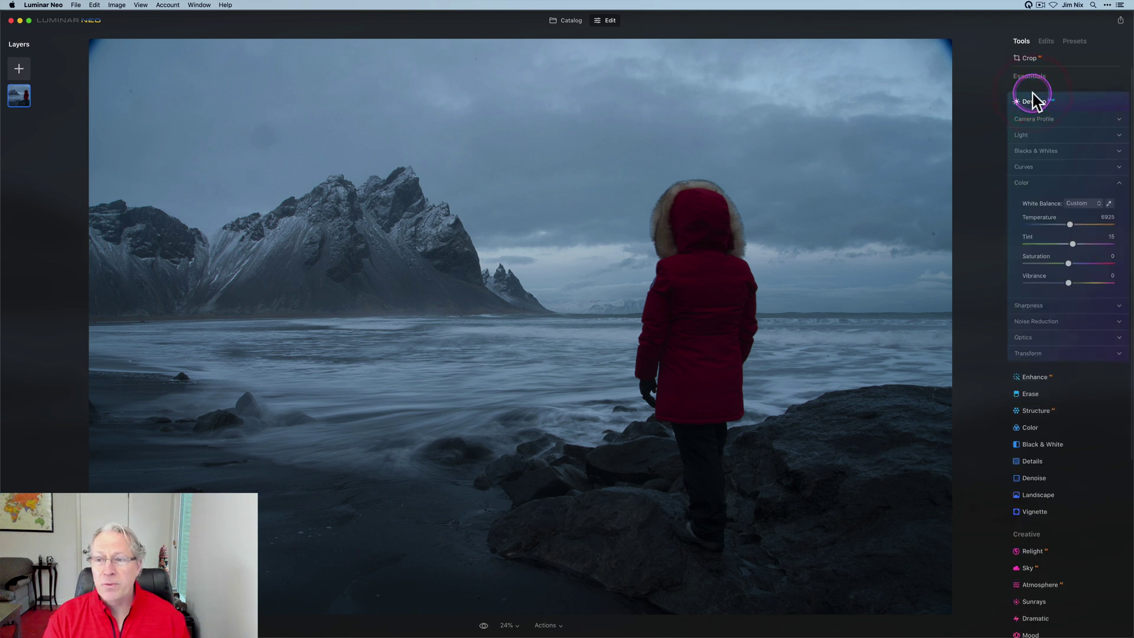
pyautogui.click(1046, 135)
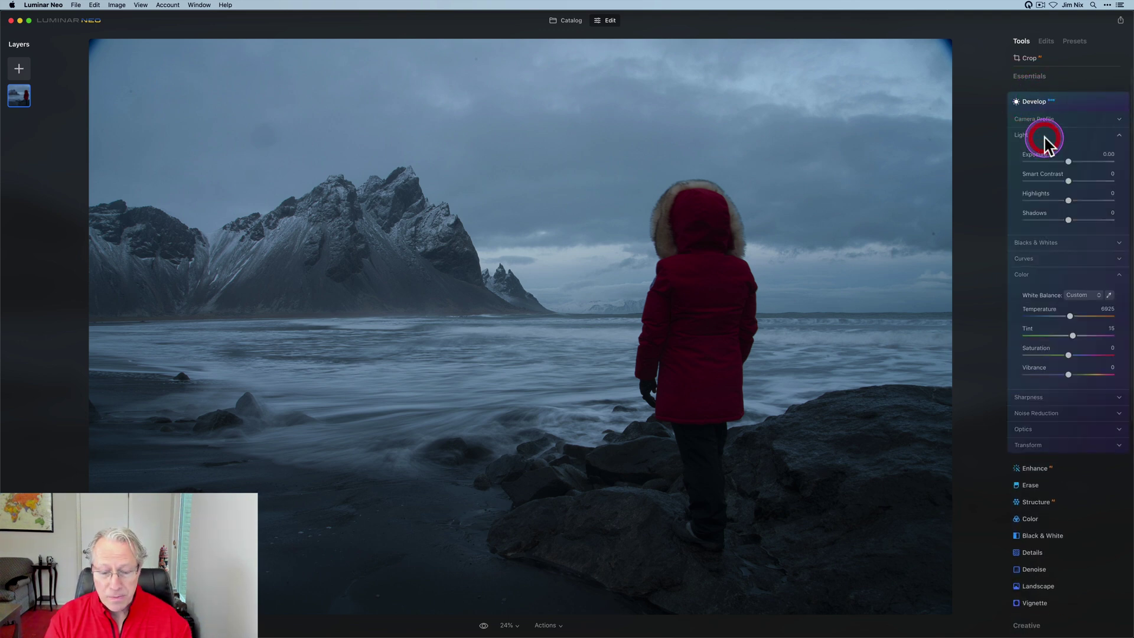
pyautogui.moveTo(1068, 181); pyautogui.dragTo(1094, 220)
pyautogui.click(1079, 182)
pyautogui.moveTo(1073, 335); pyautogui.dragTo(1074, 337)
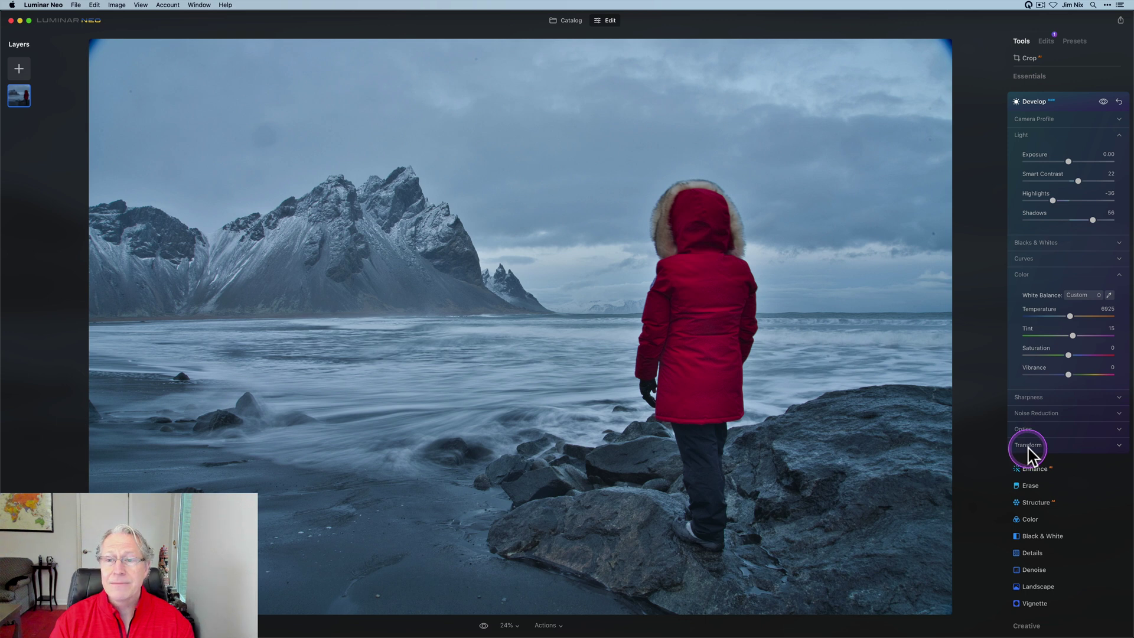
# - Enable Auto Distortion Corrections in the Develop Optics settings
pyautogui.click(1027, 430)
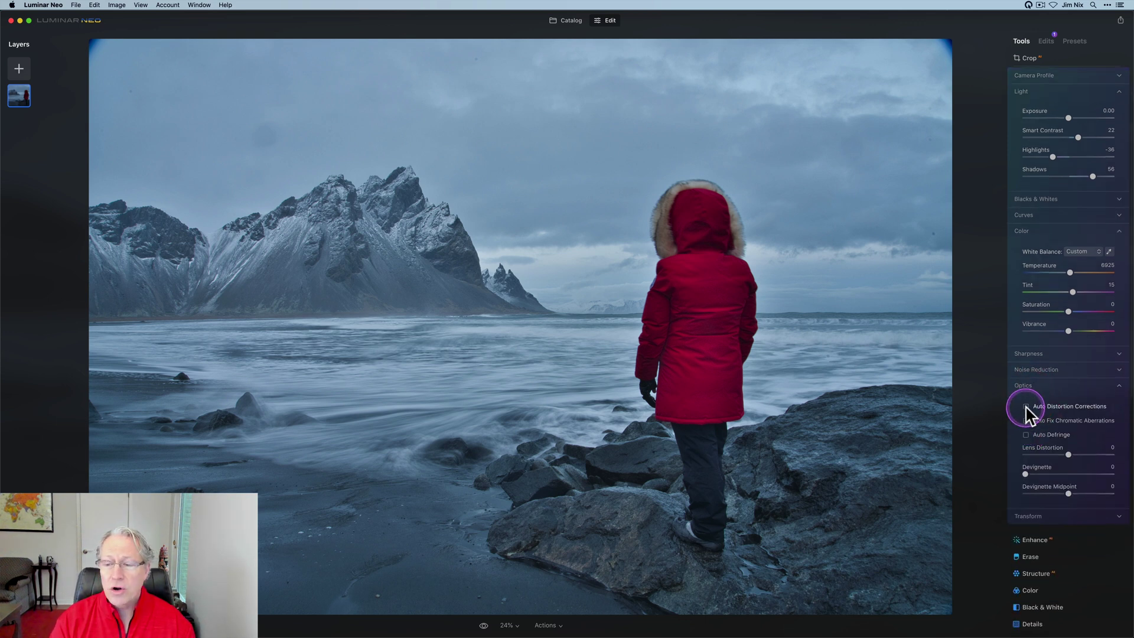
pyautogui.click(1026, 407)
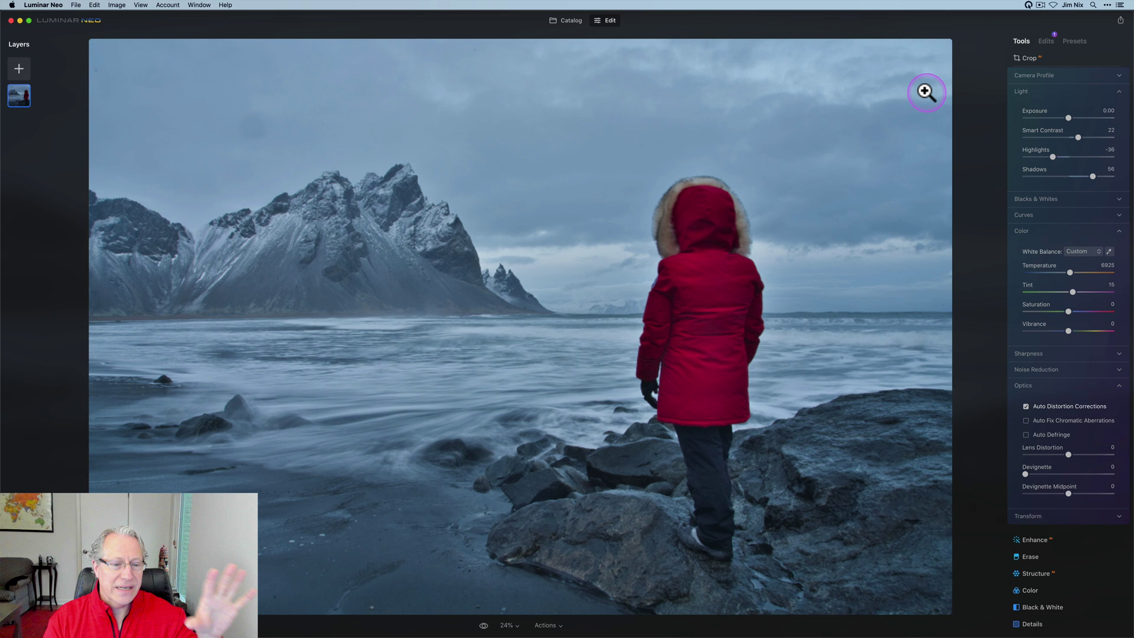
pyautogui.click(1013, 122)
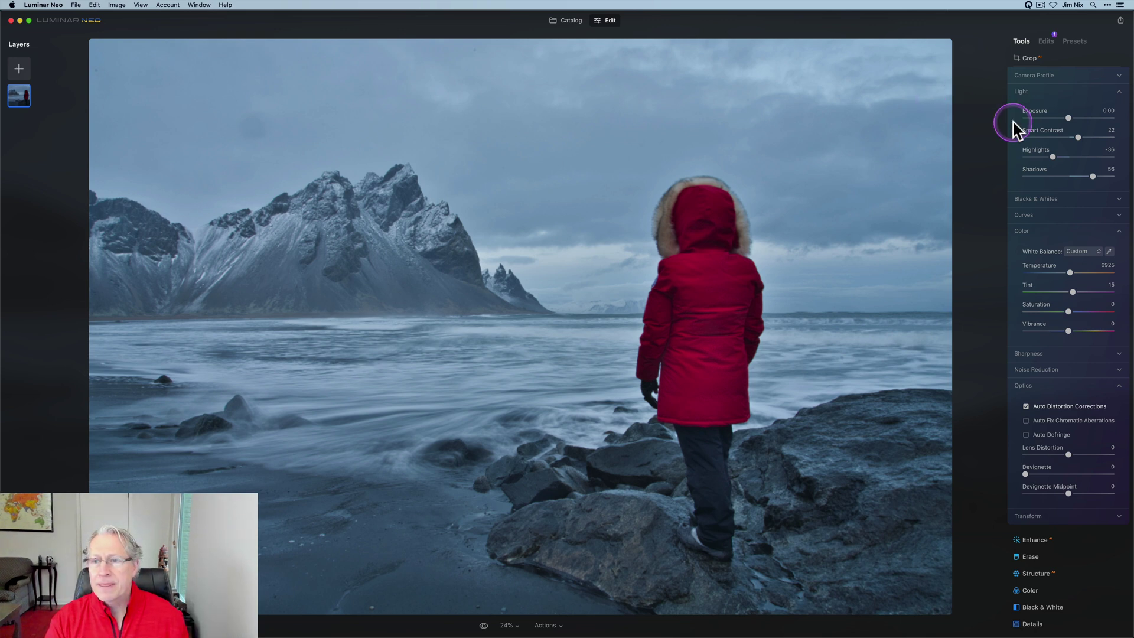
# - Check the crop rotation and apply a slight straightening crop
pyautogui.click(1026, 58)
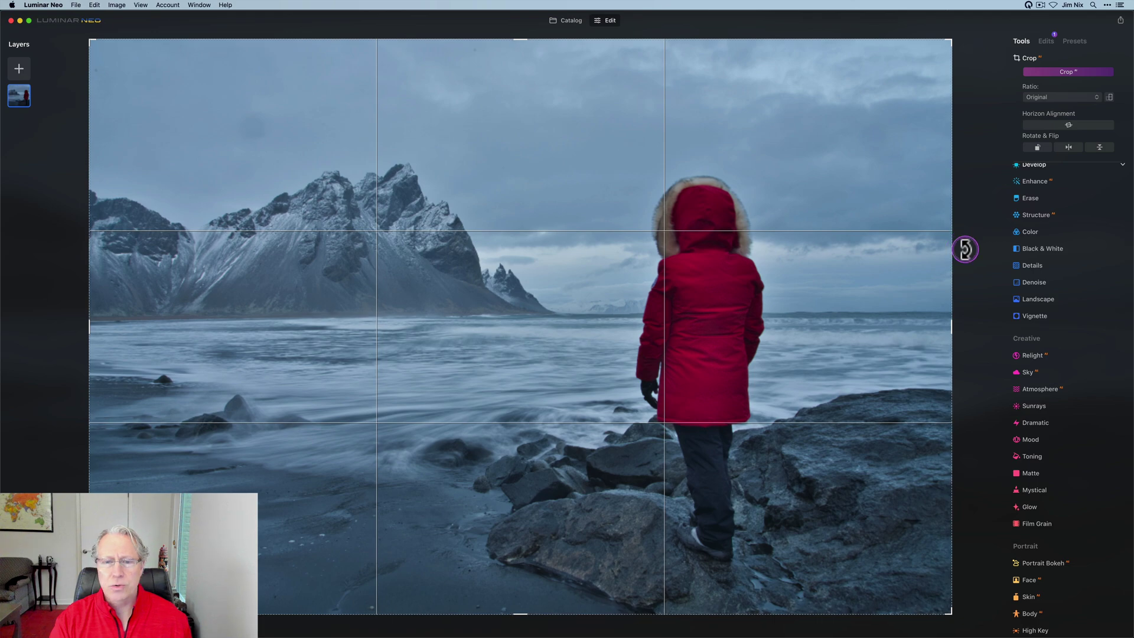
pyautogui.moveTo(965, 251); pyautogui.dragTo(961, 256)
pyautogui.press('Return')
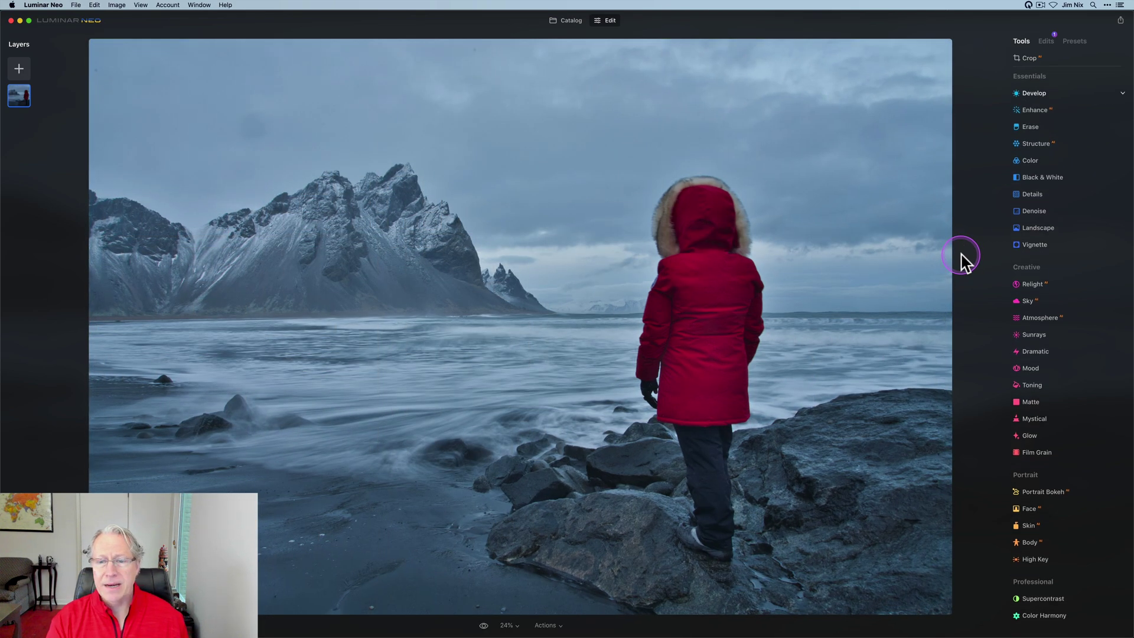
# - Run Remove Dust Spots in the Erase tool
pyautogui.click(1041, 129)
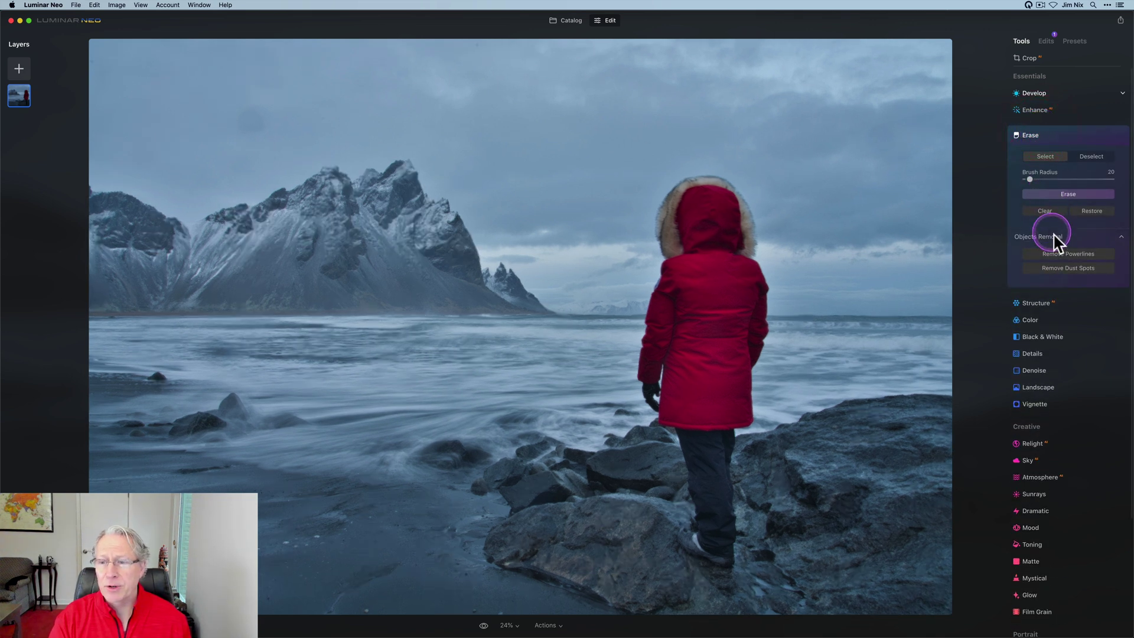
pyautogui.click(1063, 269)
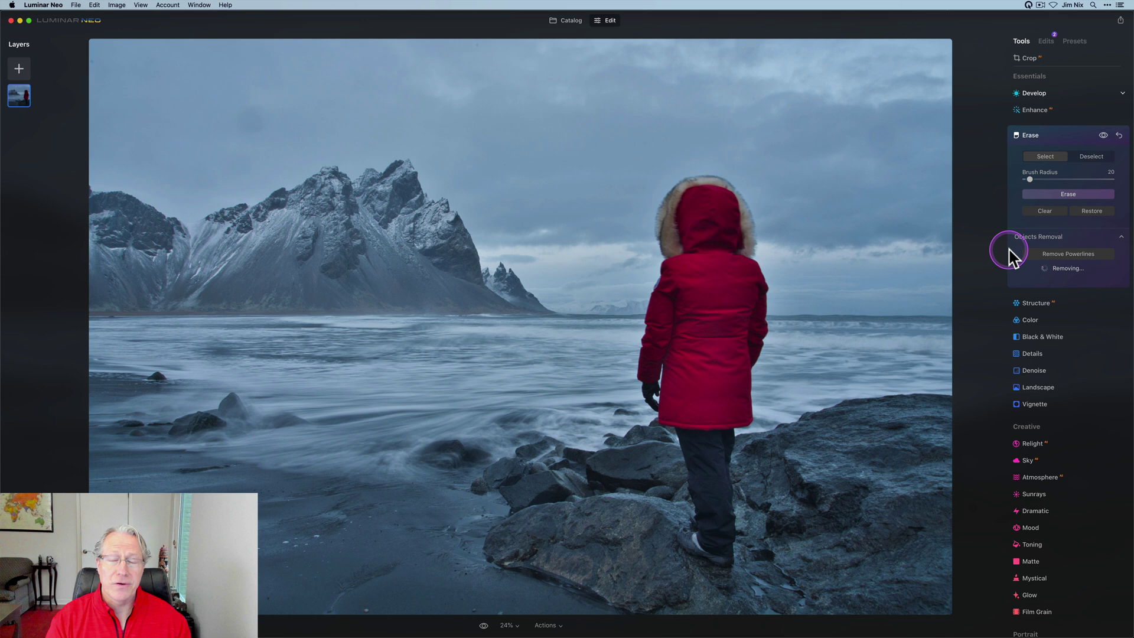
pyautogui.click(1070, 138)
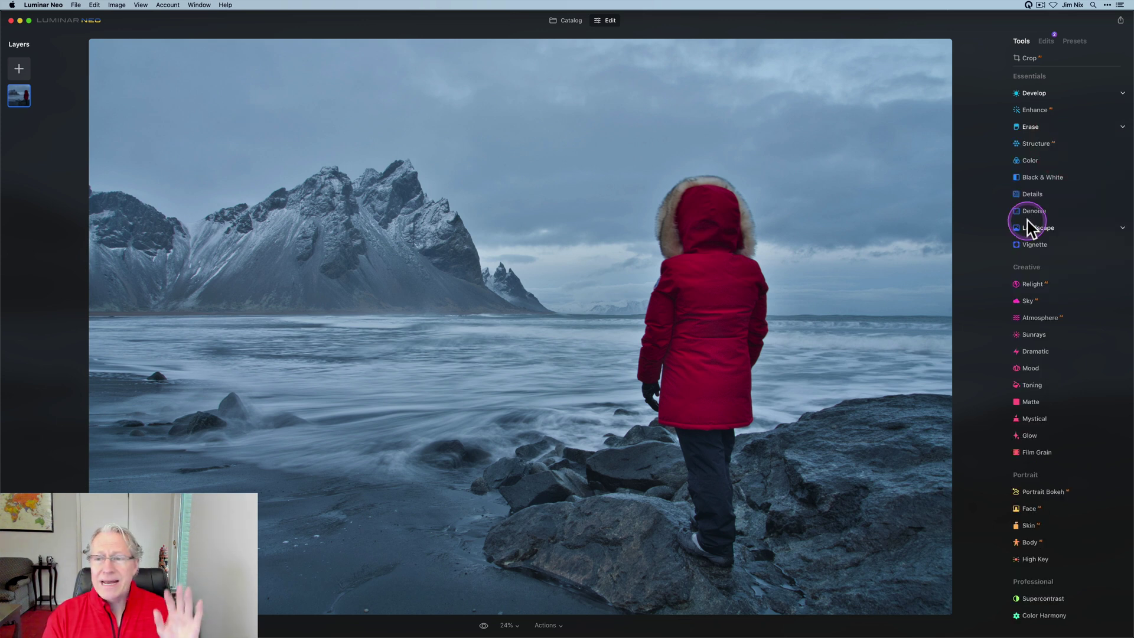
# - Convert to black and white, compare with the original, and set Blue luminance to -23
pyautogui.click(1041, 181)
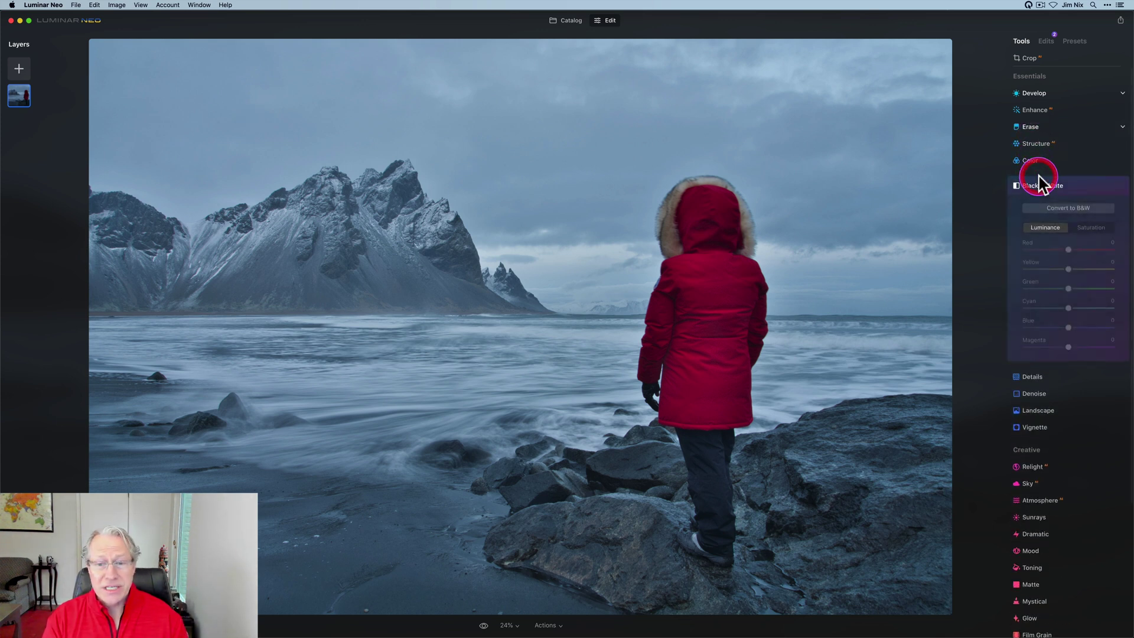
pyautogui.click(1057, 210)
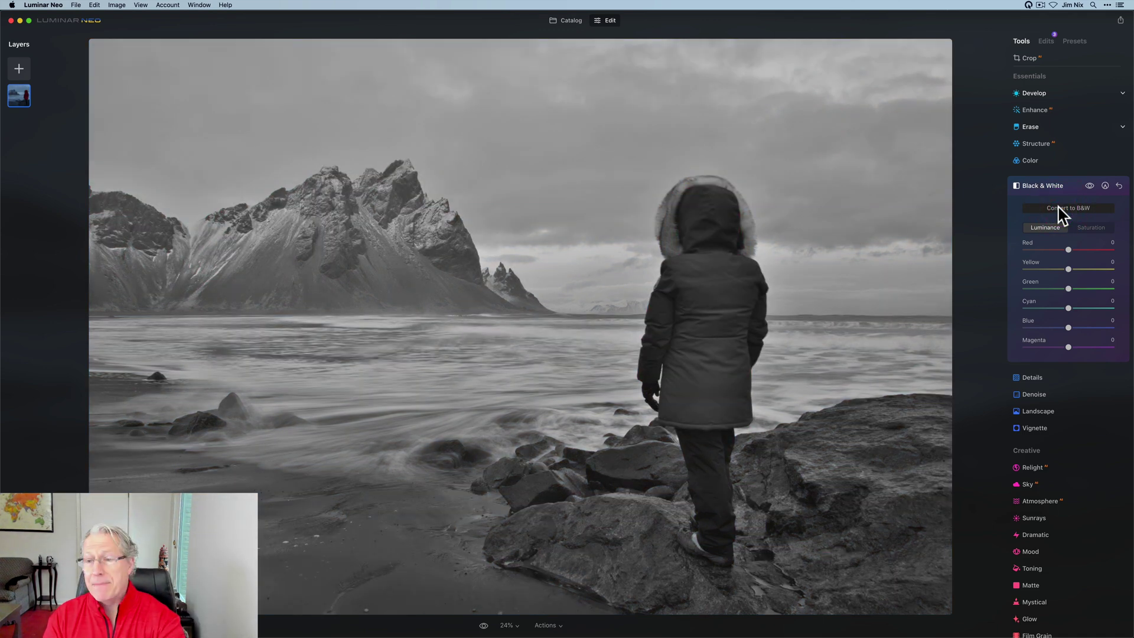
pyautogui.click(1053, 223)
pyautogui.click(1047, 232)
pyautogui.click(1067, 206)
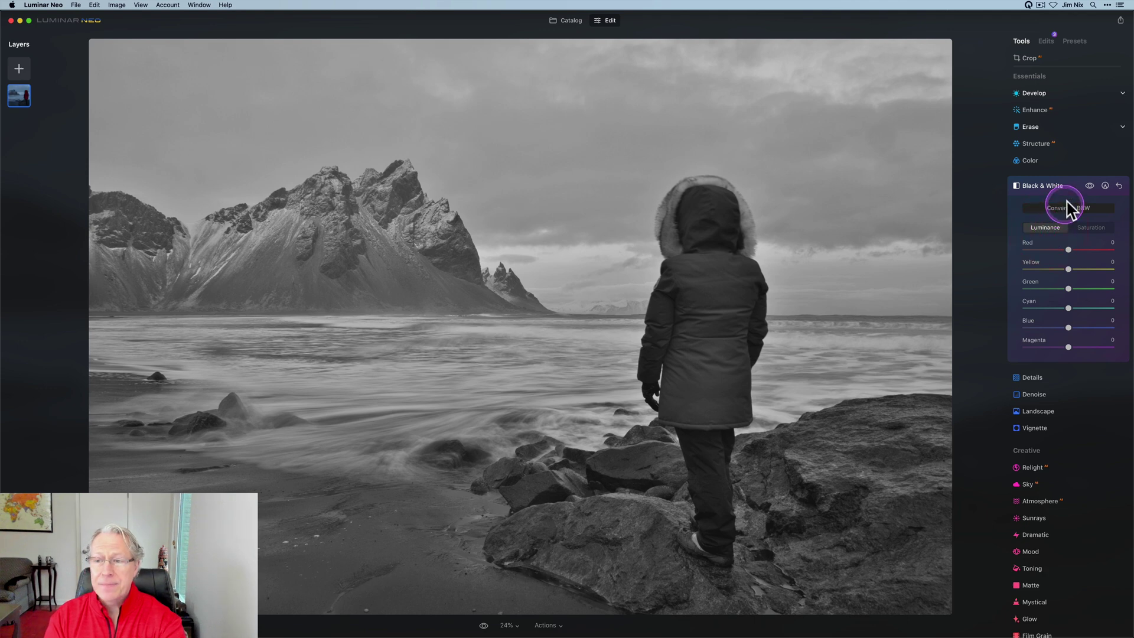
pyautogui.click(1090, 187)
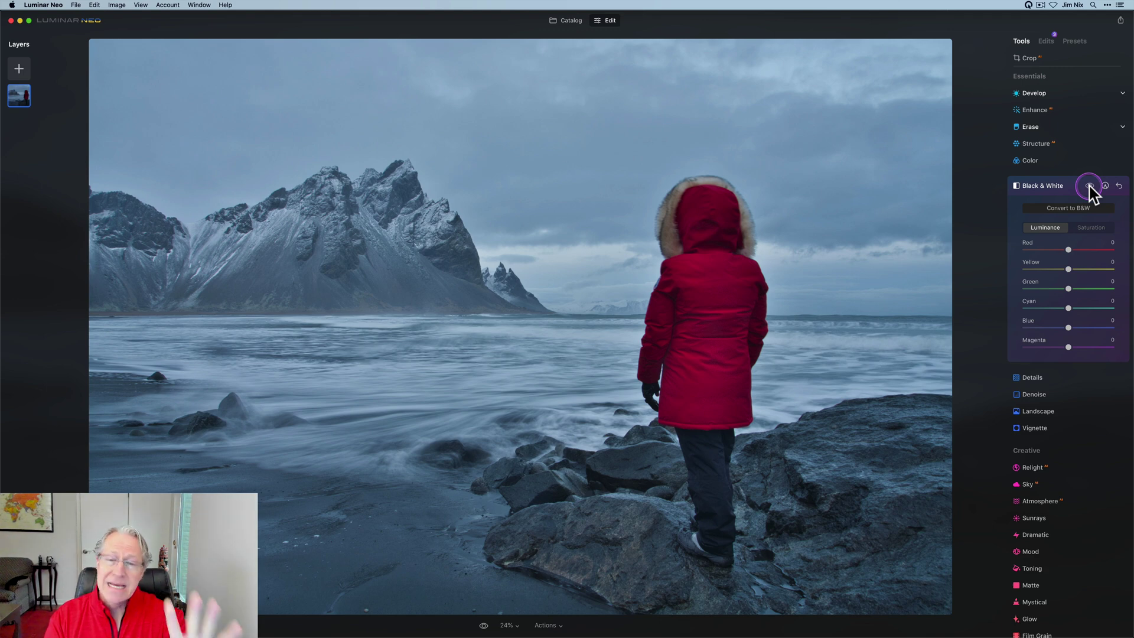
pyautogui.click(1089, 187)
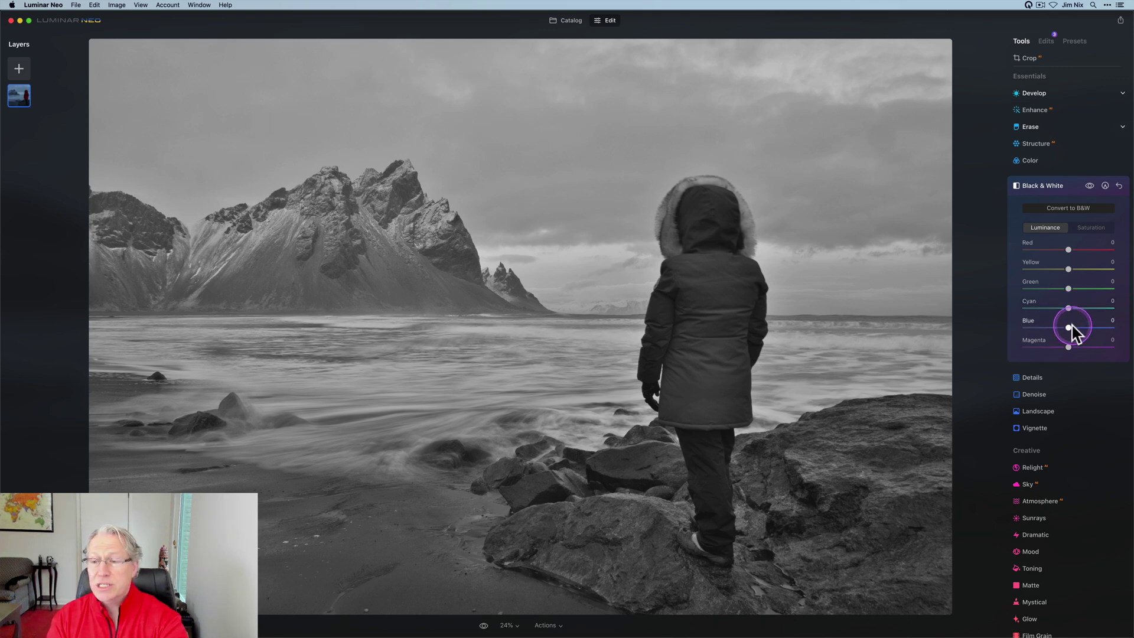
pyautogui.moveTo(1070, 329)
pyautogui.mouseDown()
pyautogui.moveTo(1106, 326)
pyautogui.moveTo(1008, 329)
pyautogui.moveTo(1093, 329)
pyautogui.moveTo(1058, 330)
pyautogui.mouseUp()
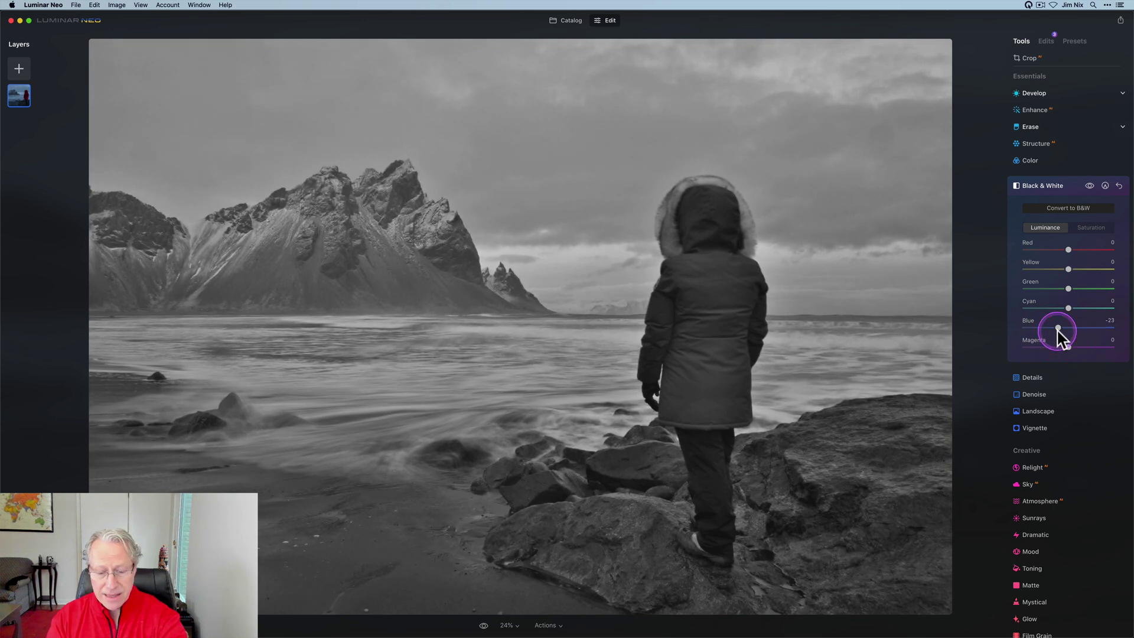
# - Raise Black & White Red saturation to 78 so the child's coat shows red
pyautogui.click(1087, 230)
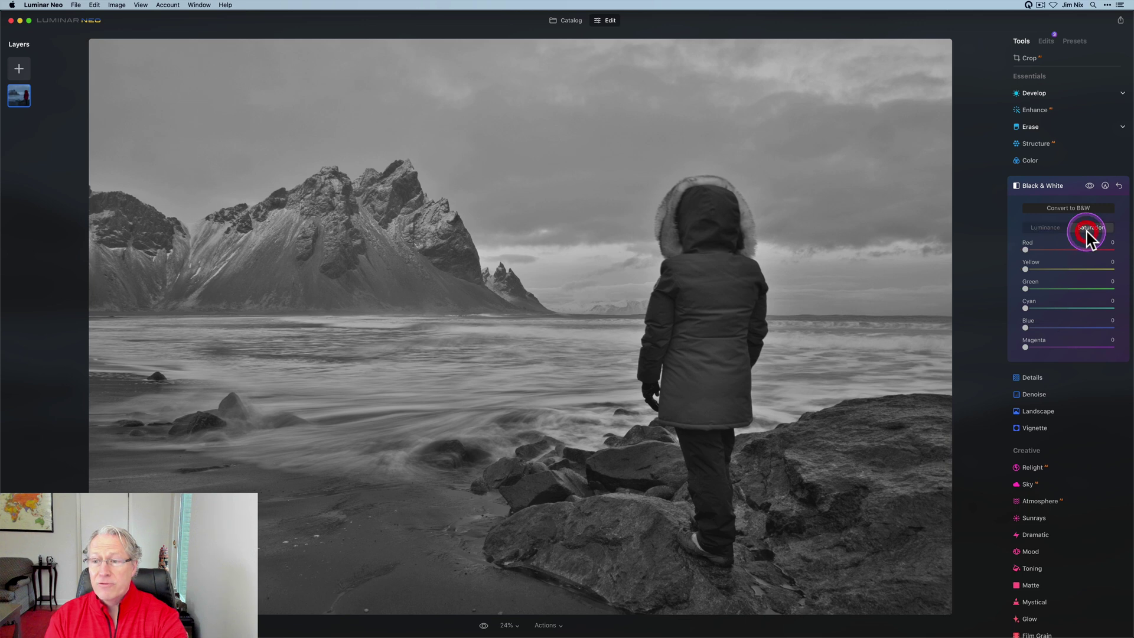
pyautogui.moveTo(1025, 249); pyautogui.dragTo(1093, 249)
pyautogui.click(1090, 185)
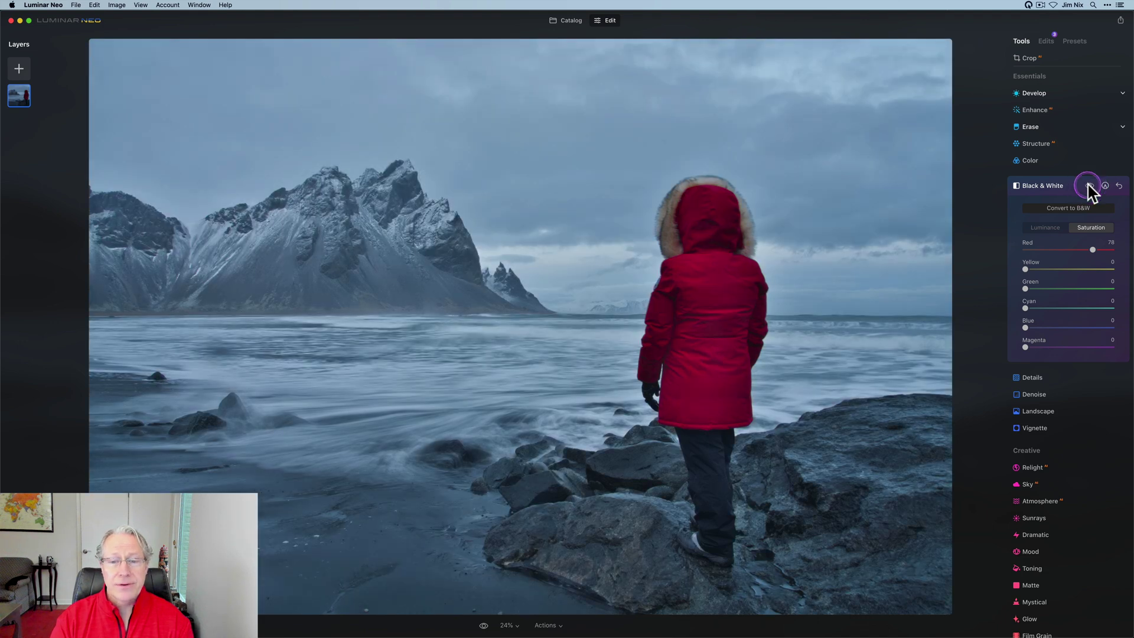
pyautogui.click(1090, 186)
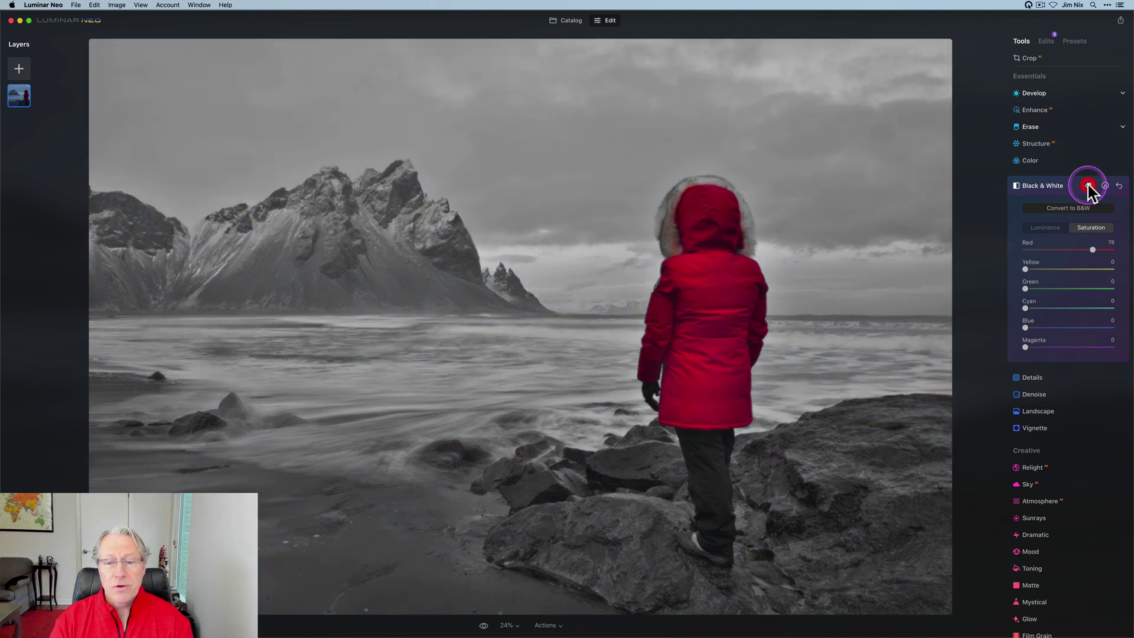
pyautogui.click(1056, 186)
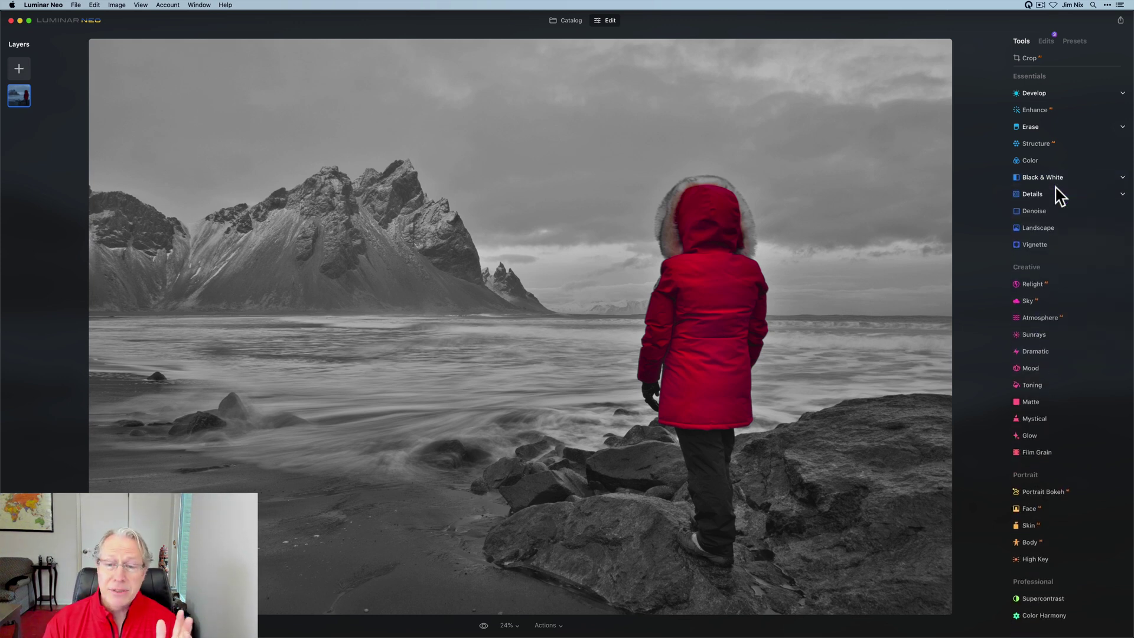
# - Set Enhance Accent to 70 and compare it against the unenhanced photo
pyautogui.click(1035, 112)
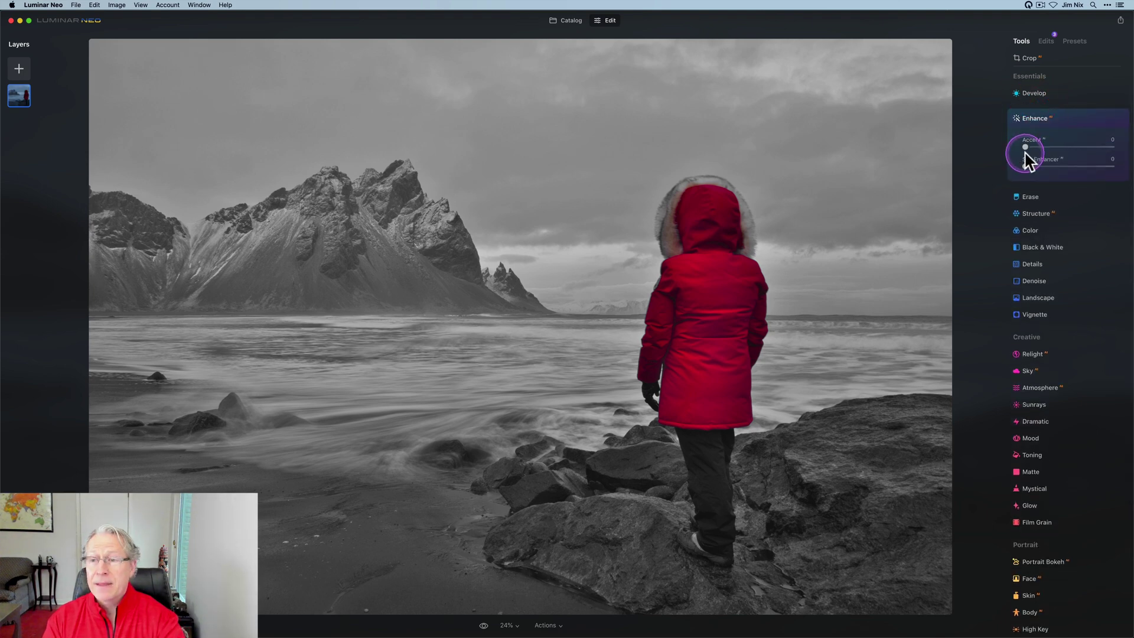
pyautogui.moveTo(1026, 148); pyautogui.dragTo(1087, 145)
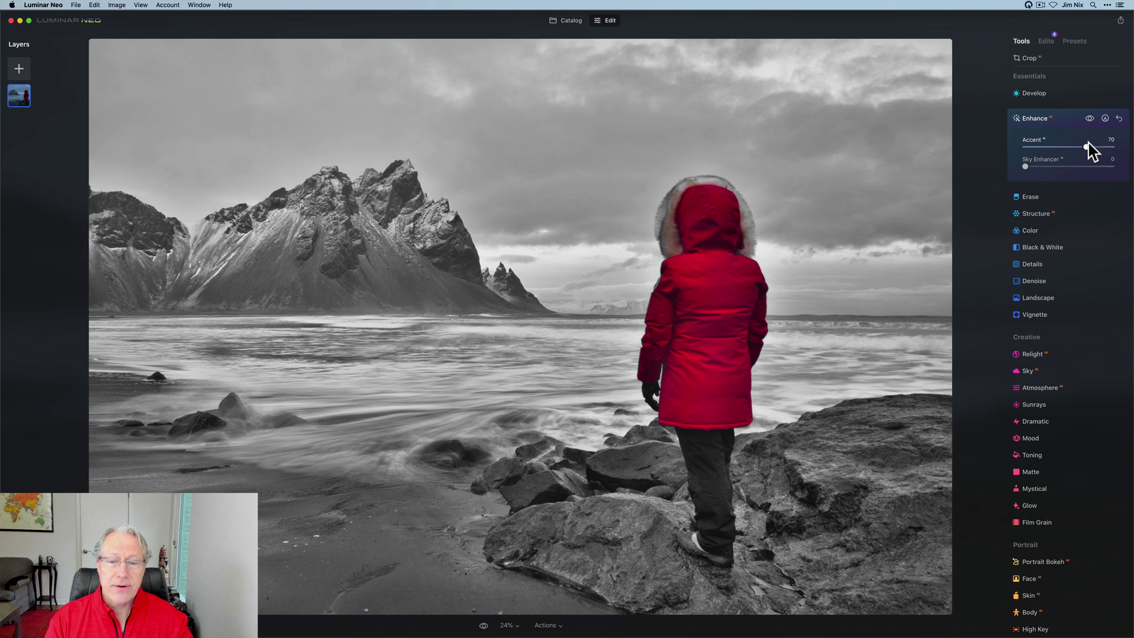
pyautogui.click(1088, 145)
pyautogui.click(1090, 118)
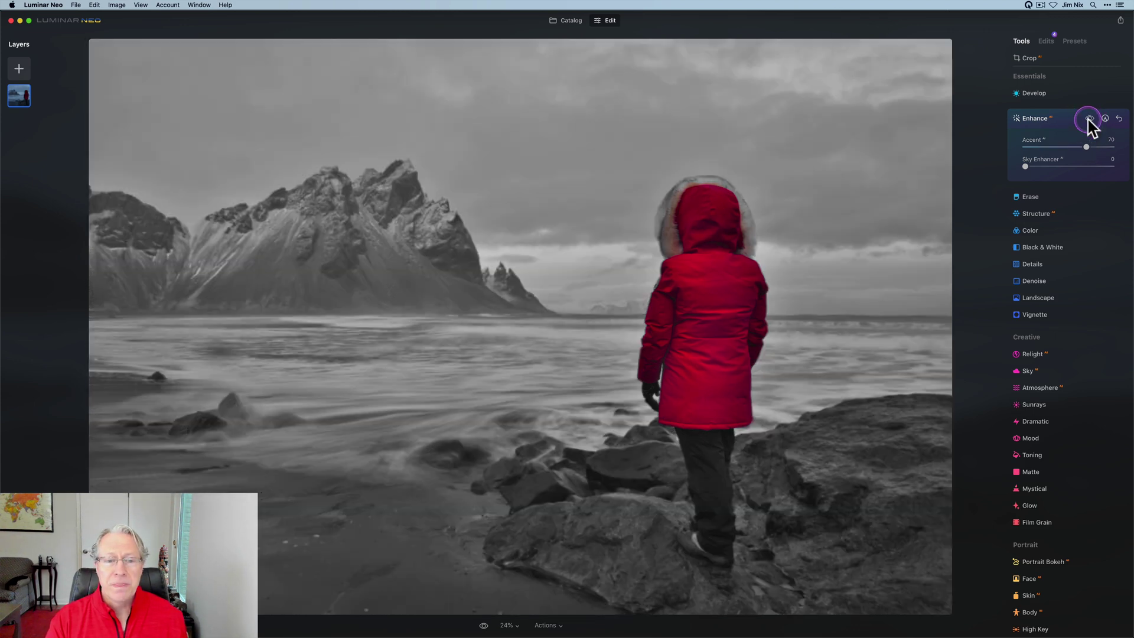
pyautogui.click(1089, 118)
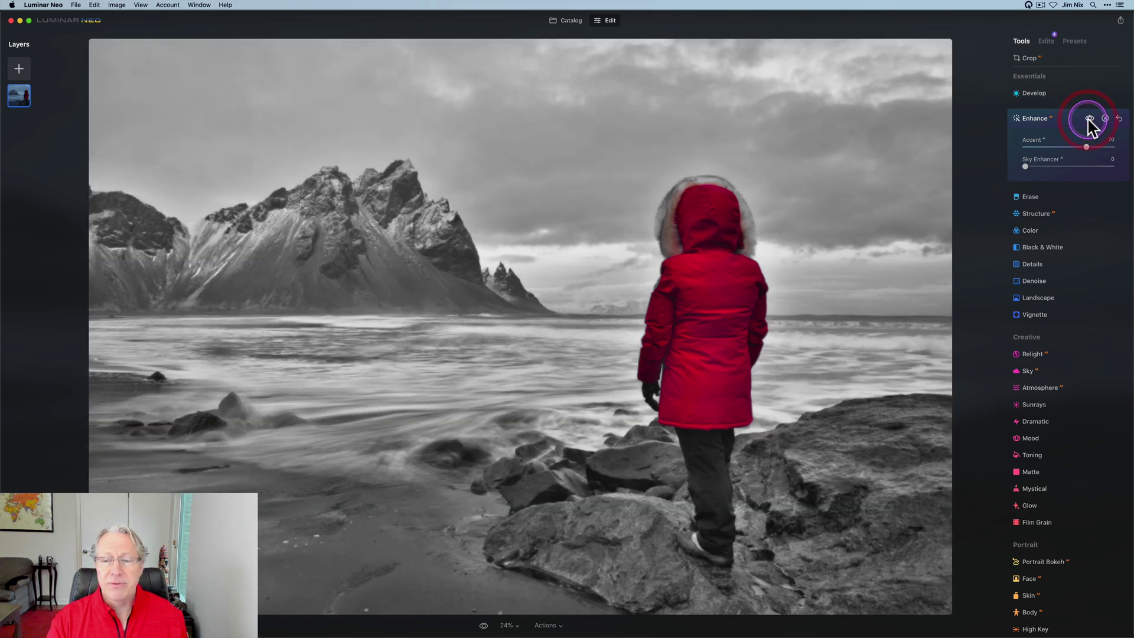
# - Set Supercontrast Highlights, Midtones and Shadows contrast to 34, 44 and 43
pyautogui.click(1049, 123)
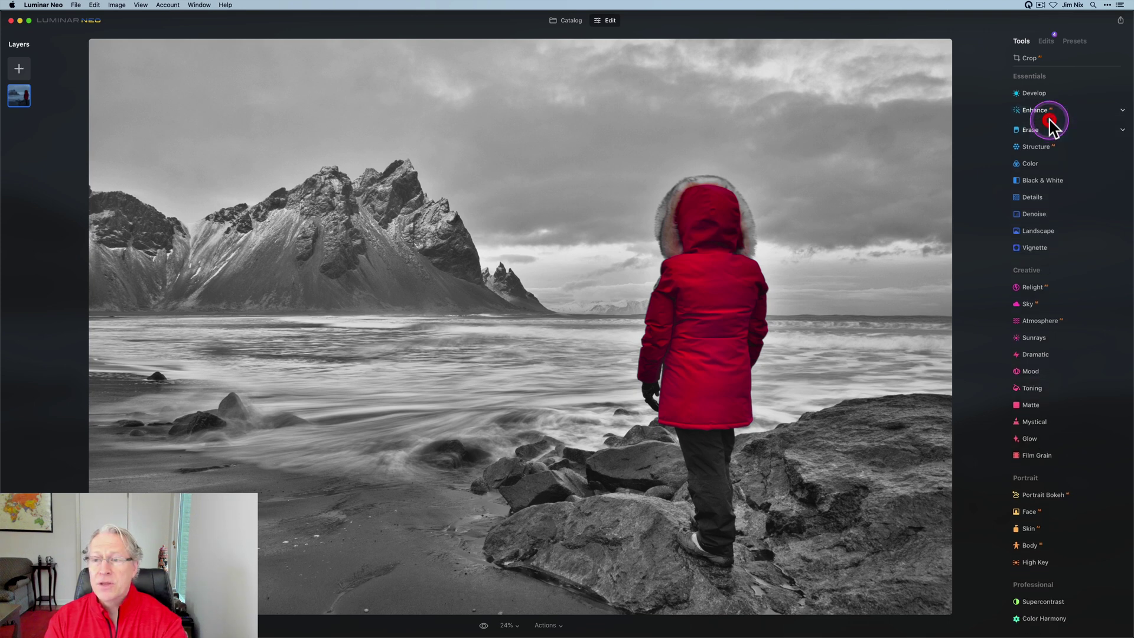
pyautogui.click(1035, 598)
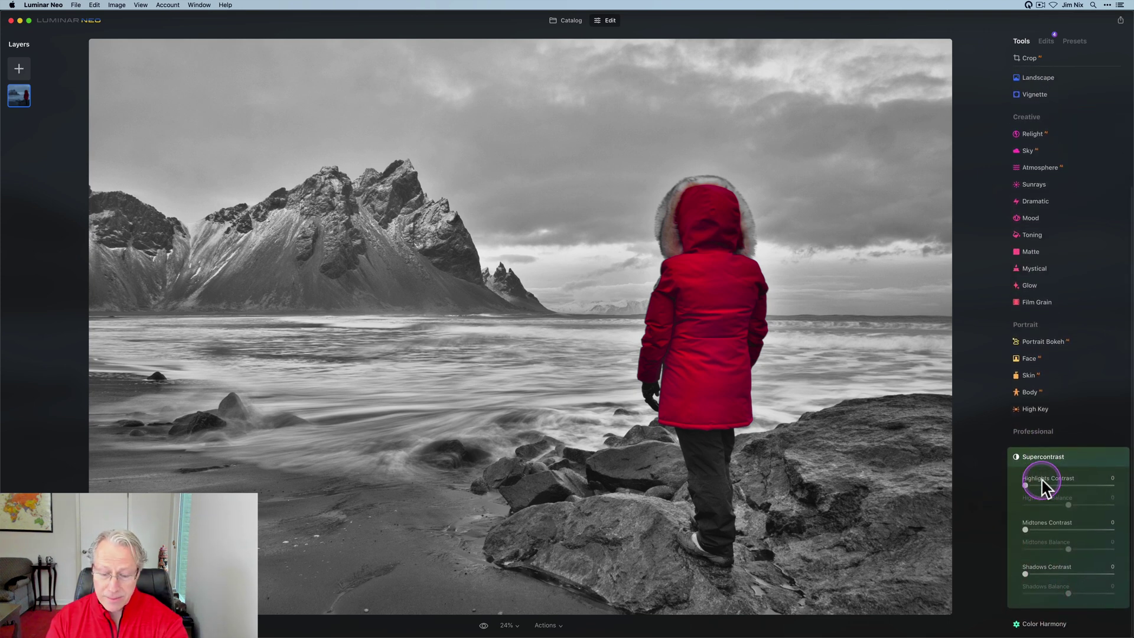
pyautogui.moveTo(1042, 482); pyautogui.dragTo(1054, 488)
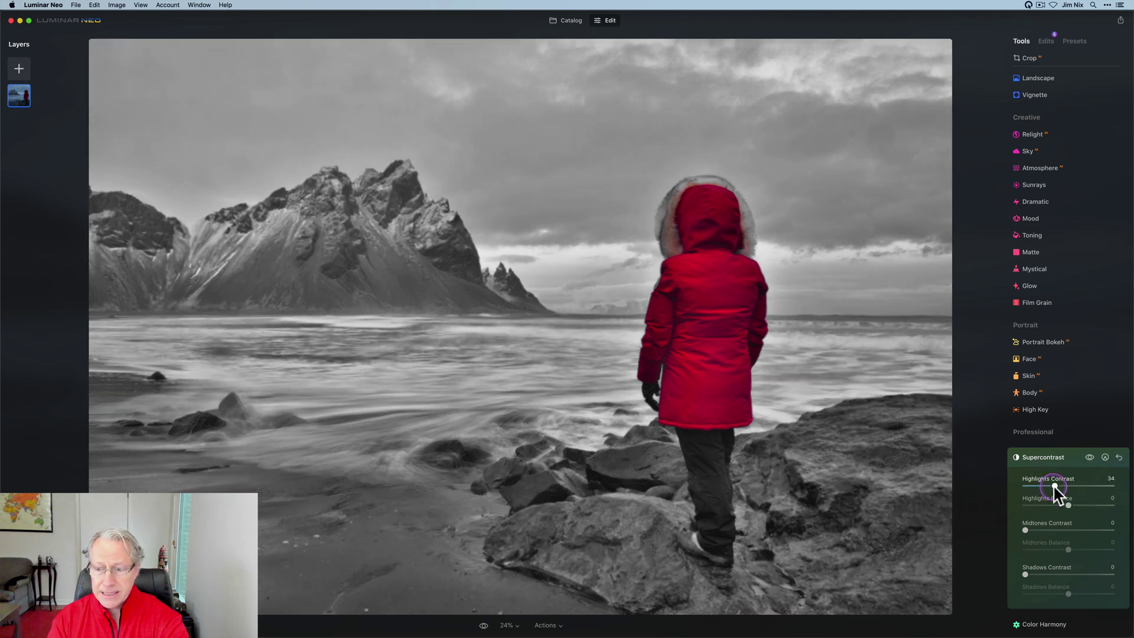
pyautogui.moveTo(1048, 531); pyautogui.dragTo(1064, 533)
pyautogui.moveTo(1026, 575); pyautogui.dragTo(1063, 576)
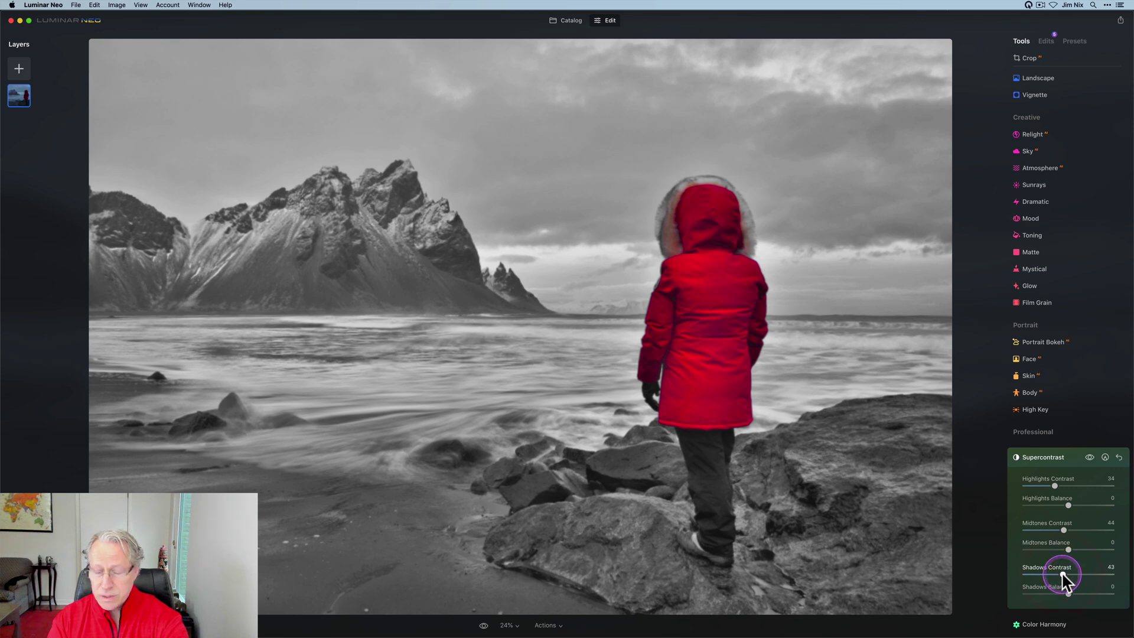
# - Set the highlight, midtone and shadow balances to -51, 14 and 52
pyautogui.click(1069, 506)
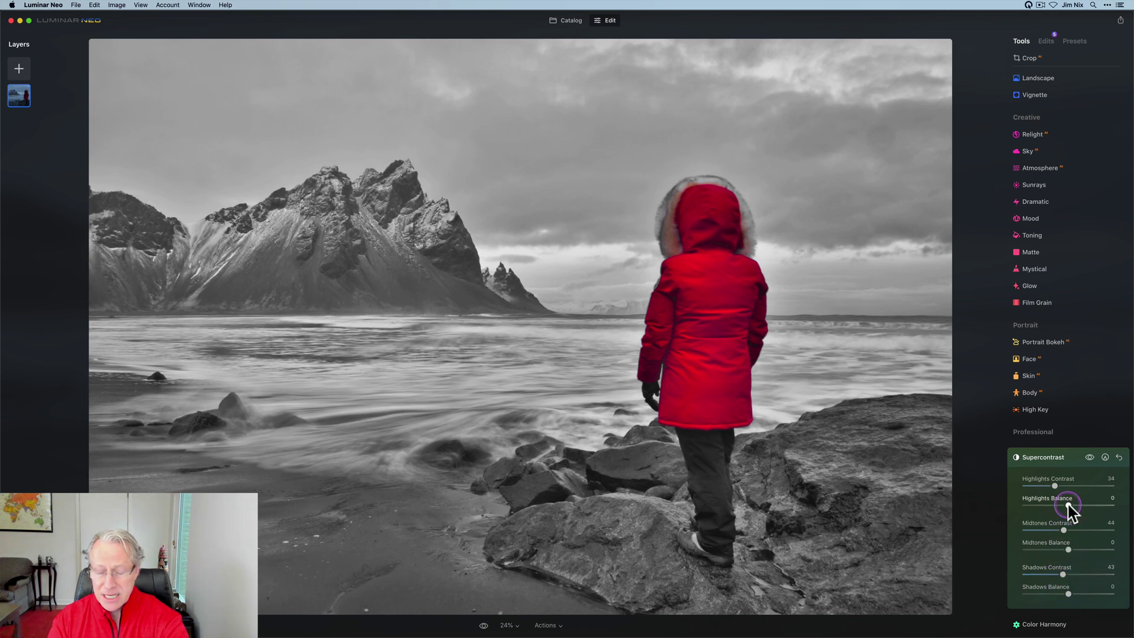
pyautogui.moveTo(1069, 505); pyautogui.dragTo(1046, 510)
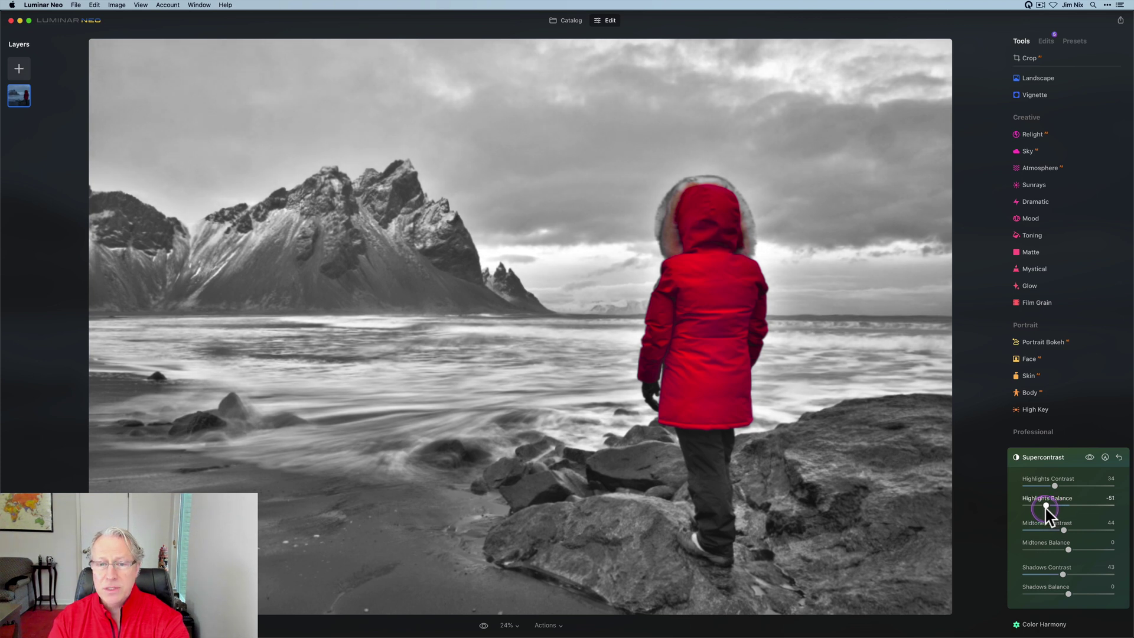
pyautogui.click(1064, 529)
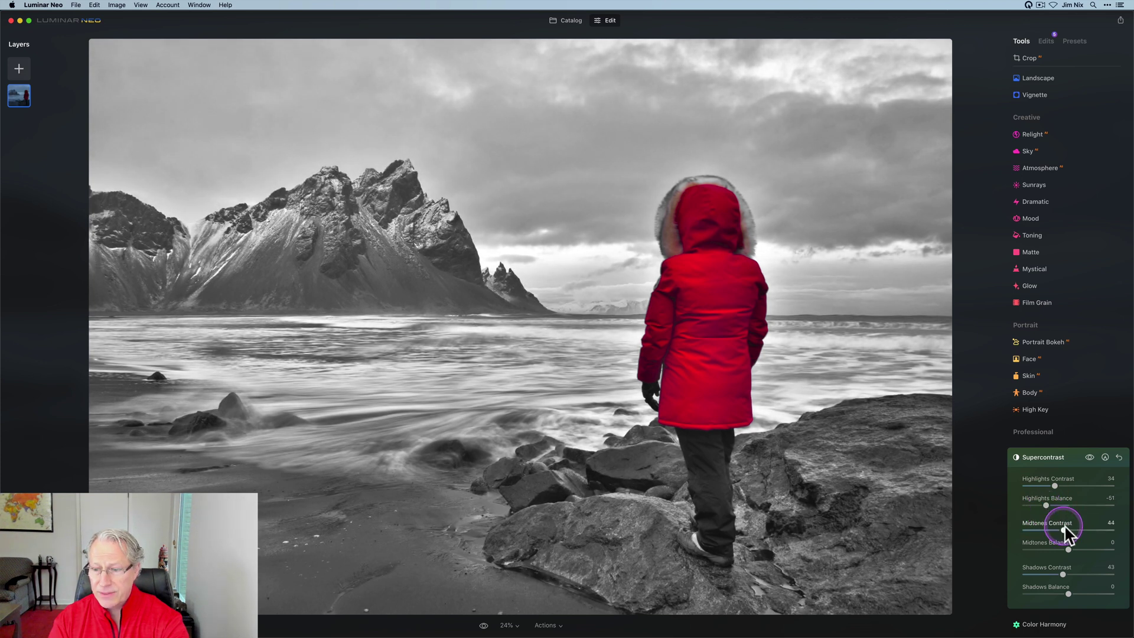
pyautogui.moveTo(1066, 550); pyautogui.dragTo(1074, 553)
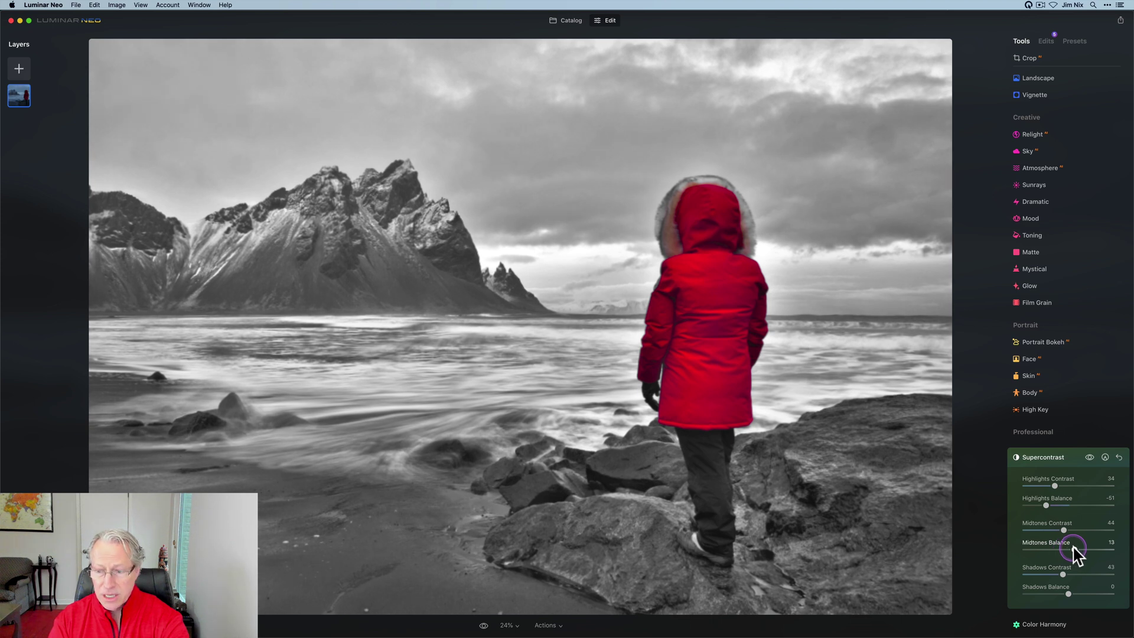
pyautogui.moveTo(1068, 593); pyautogui.dragTo(1091, 597)
# - Toggle Supercontrast off and on to compare before and after
pyautogui.click(1090, 458)
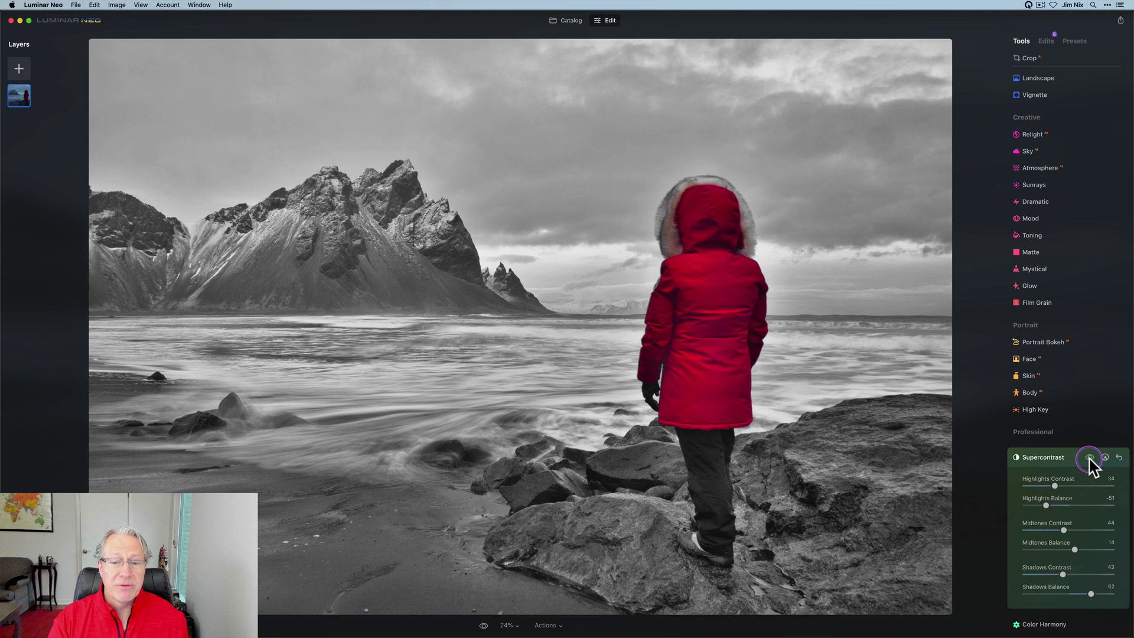
pyautogui.click(1090, 458)
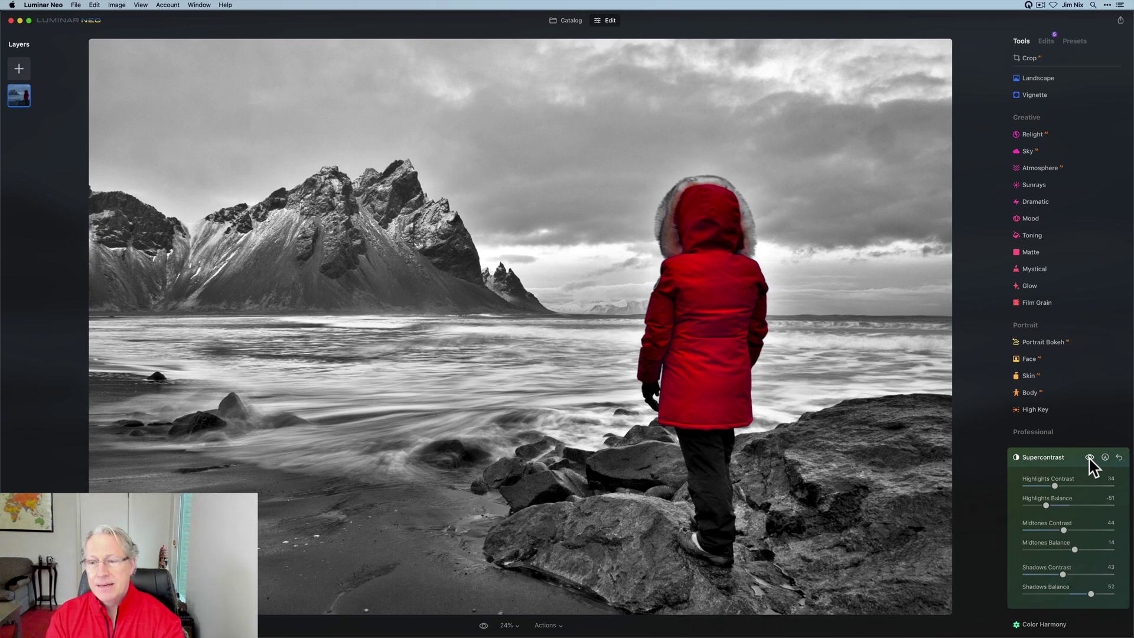
pyautogui.click(1090, 458)
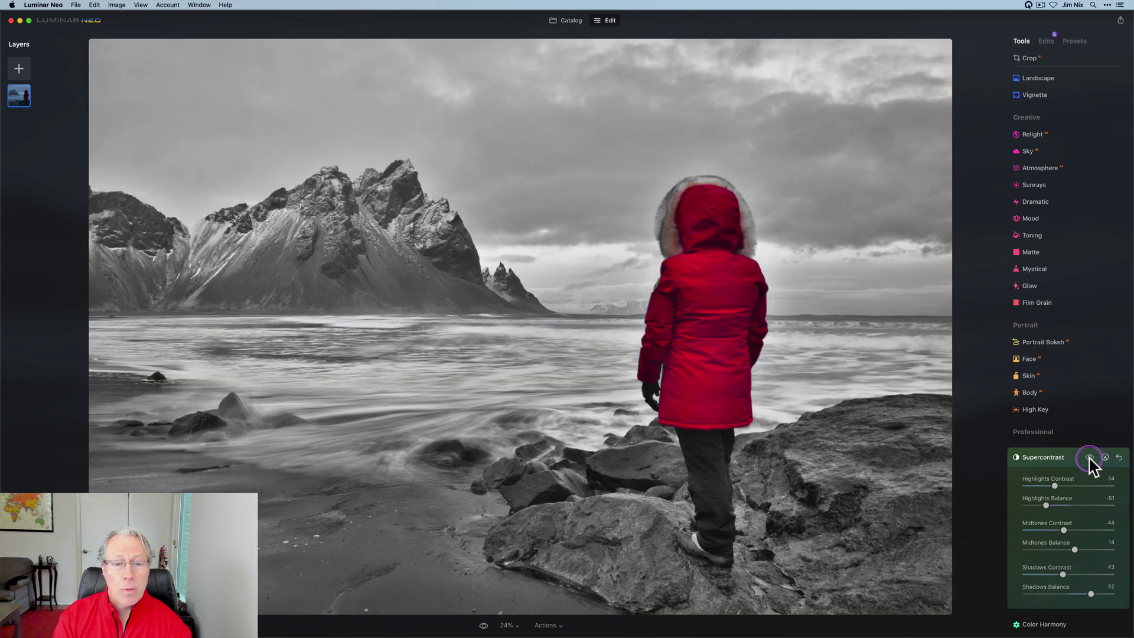
pyautogui.click(1089, 459)
pyautogui.click(1058, 458)
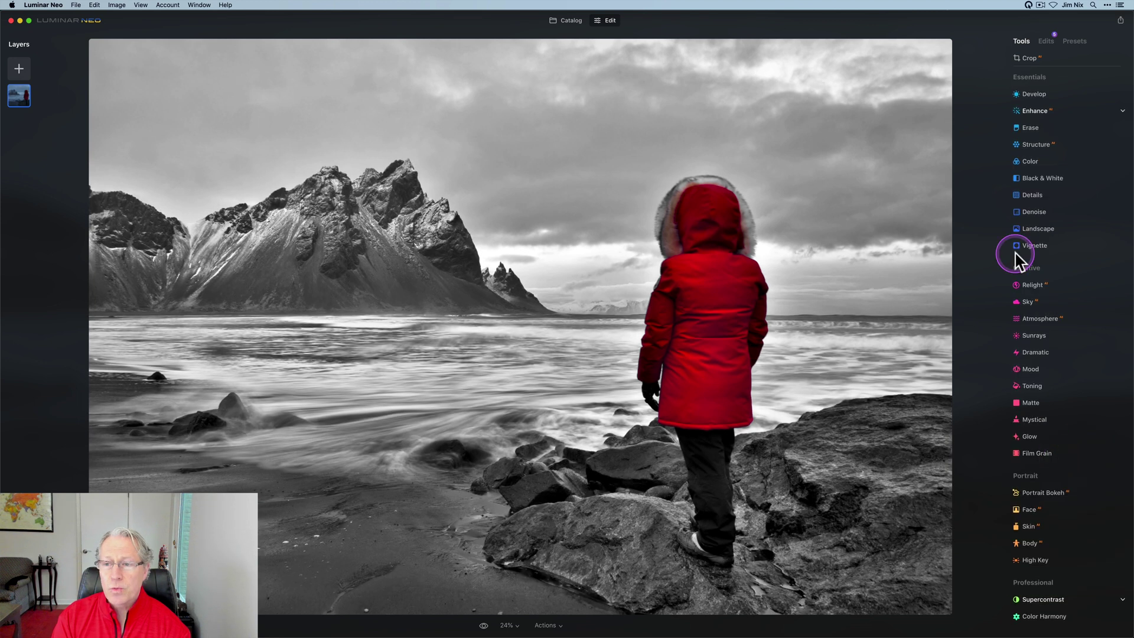
# - Shift the Red hue in the Color tool's HSL controls
pyautogui.click(1035, 163)
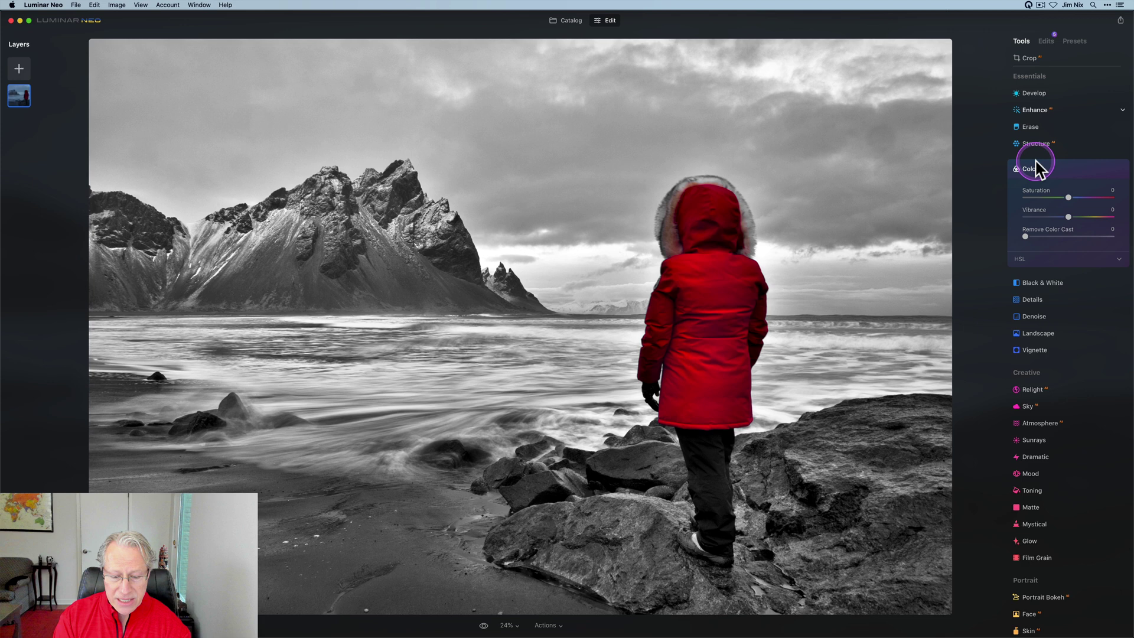
pyautogui.click(1023, 259)
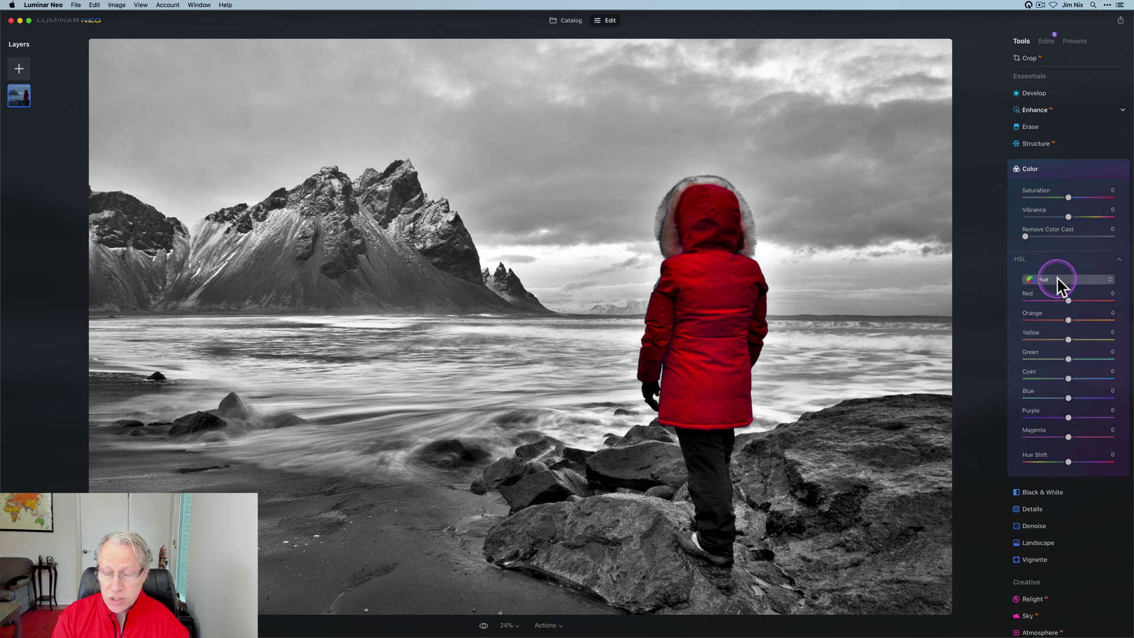
pyautogui.click(1068, 300)
pyautogui.moveTo(1071, 304)
pyautogui.mouseDown()
pyautogui.moveTo(1101, 303)
pyautogui.moveTo(1021, 307)
pyautogui.moveTo(1088, 304)
pyautogui.moveTo(1037, 302)
pyautogui.moveTo(1058, 302)
pyautogui.mouseUp()
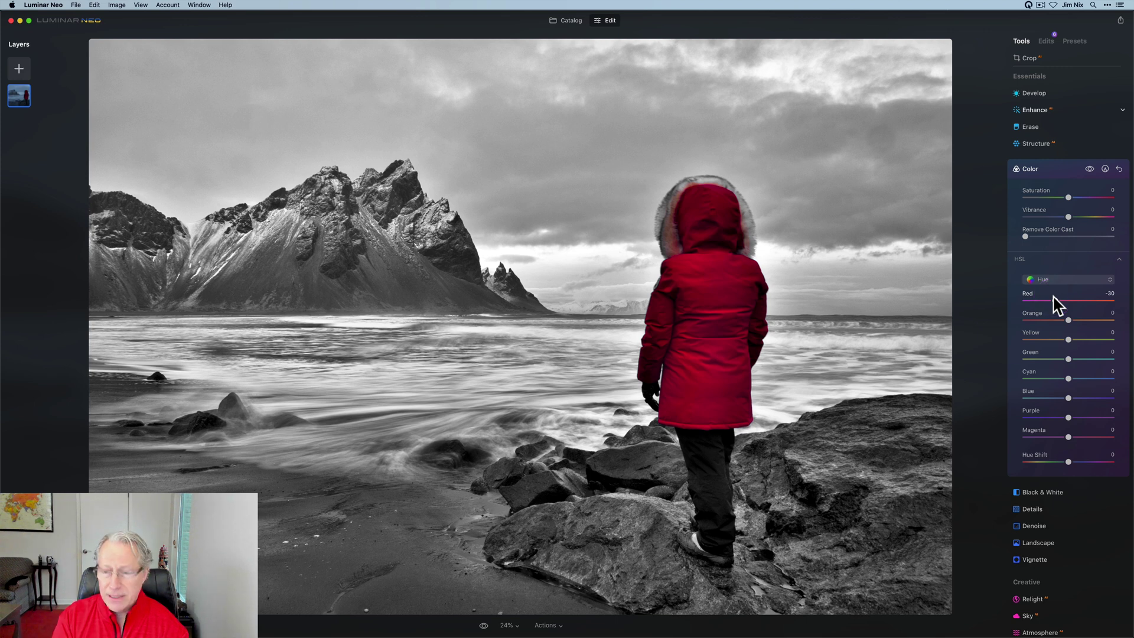
# - Lower the Red HSL saturation to -32
pyautogui.click(1069, 280)
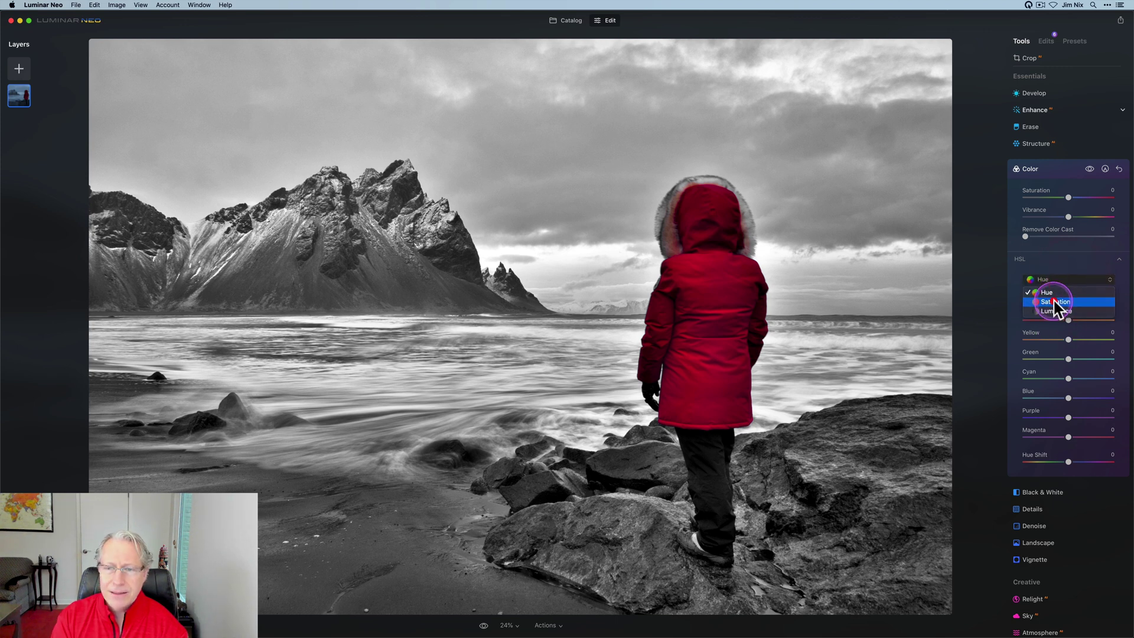
pyautogui.click(1055, 302)
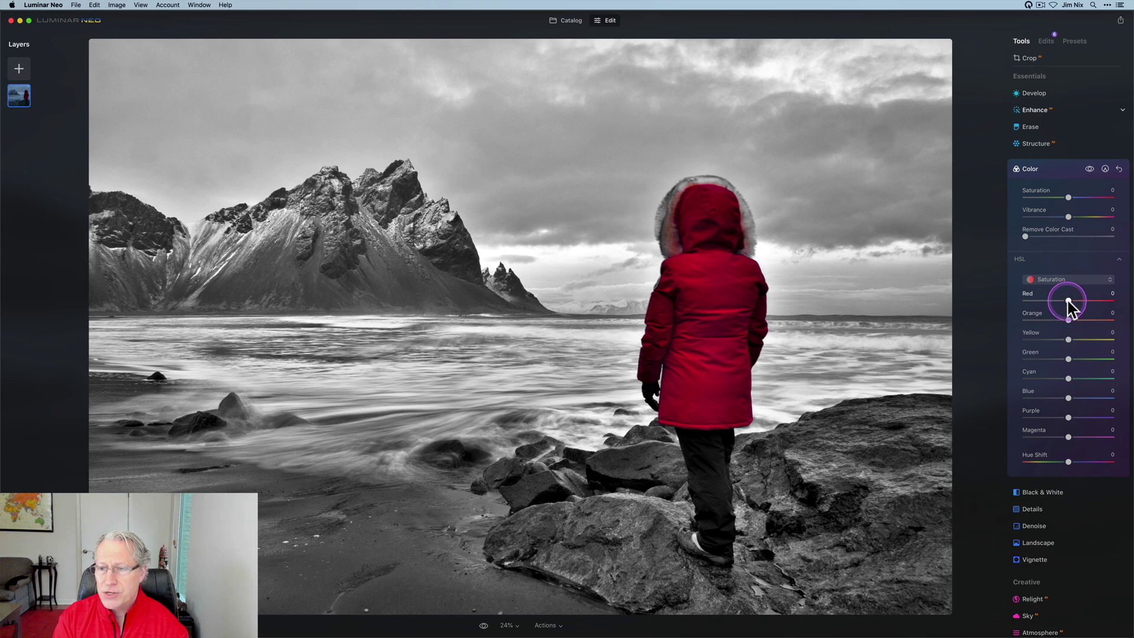
pyautogui.moveTo(1068, 301); pyautogui.dragTo(1059, 300)
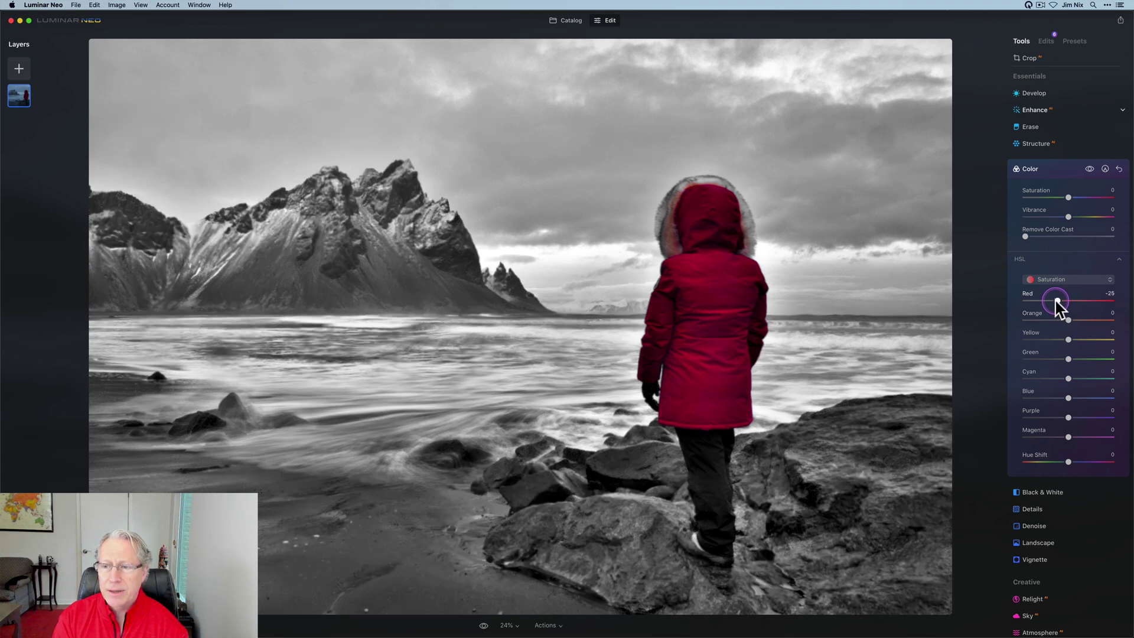
pyautogui.moveTo(1056, 300); pyautogui.dragTo(1056, 300)
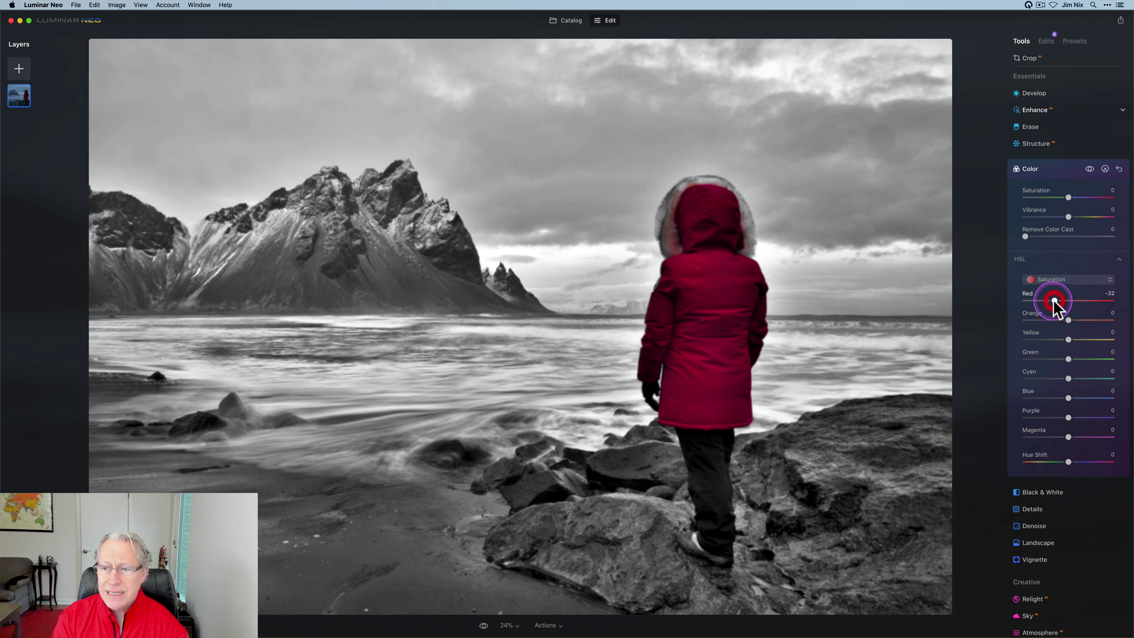
# - Raise Red HSL luminance to 72 and compare the coat with and without it
pyautogui.click(1055, 279)
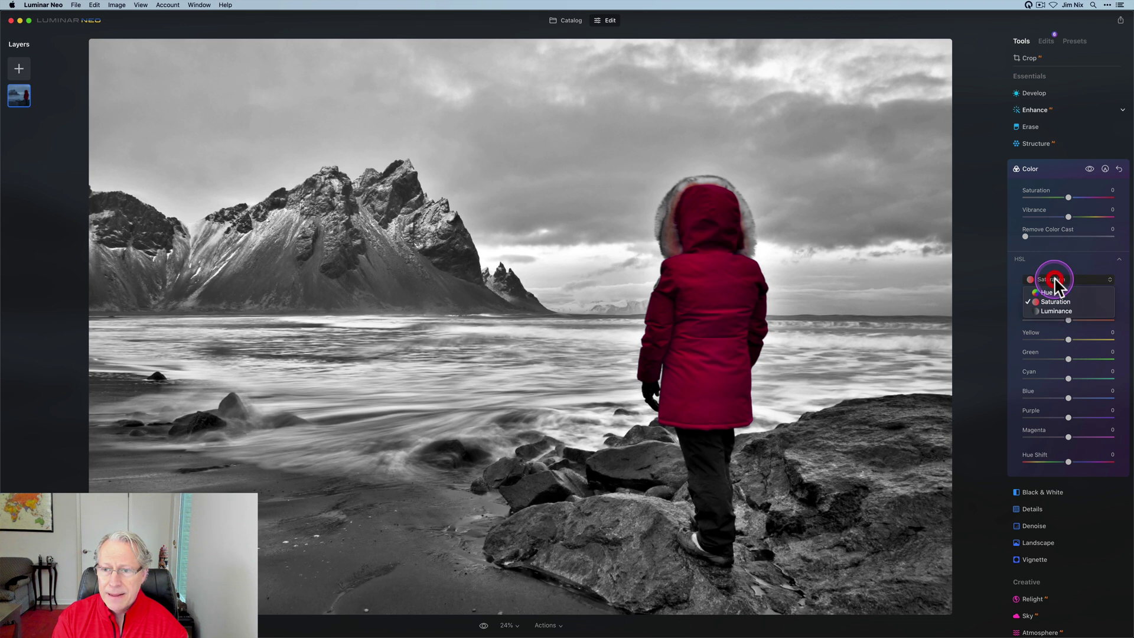
pyautogui.click(1055, 312)
pyautogui.moveTo(1068, 299); pyautogui.dragTo(1099, 300)
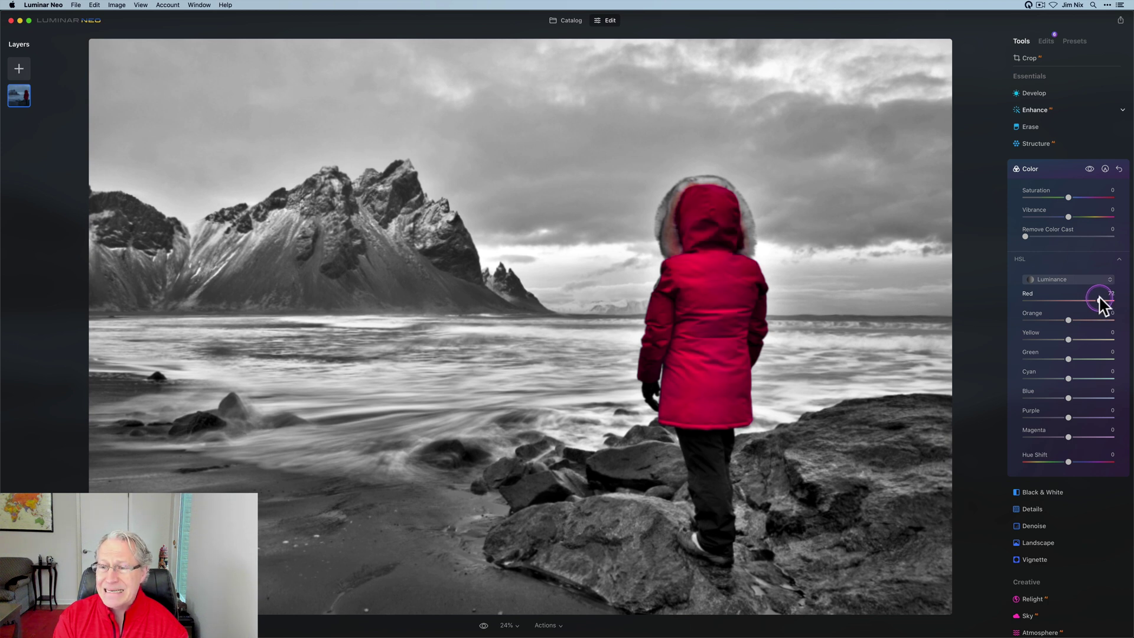
pyautogui.click(1100, 302)
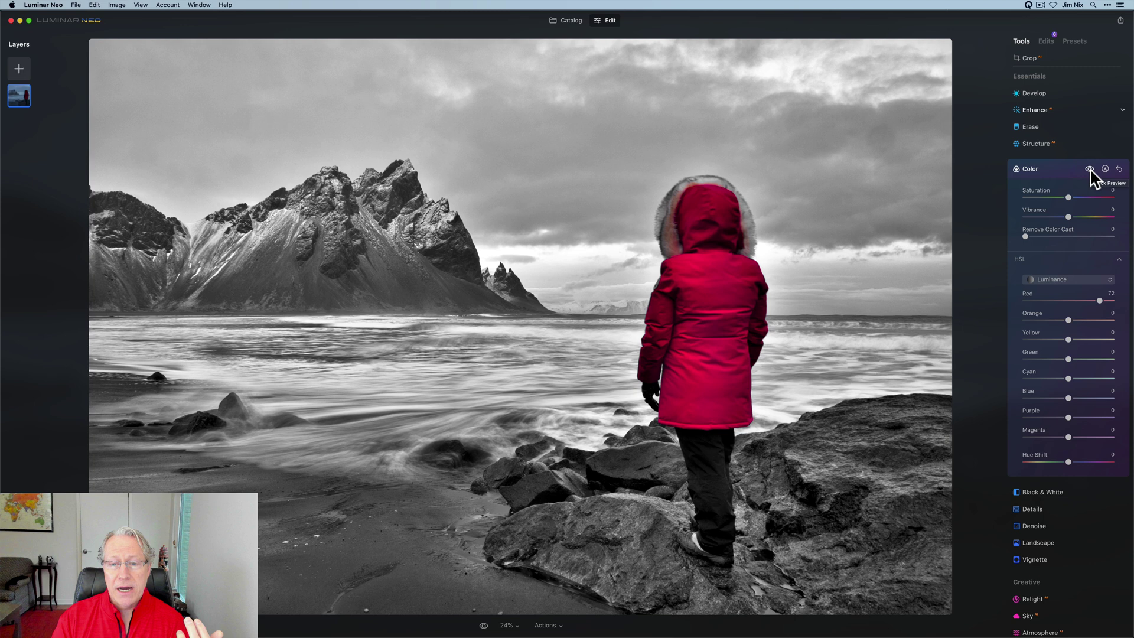
pyautogui.click(1091, 170)
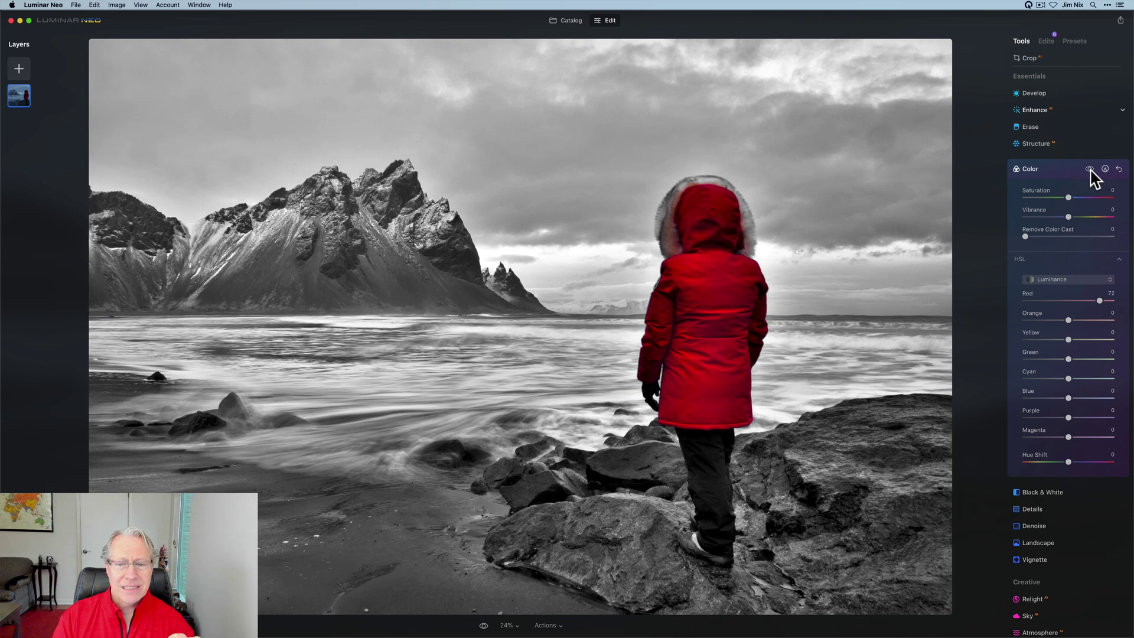
pyautogui.click(1091, 169)
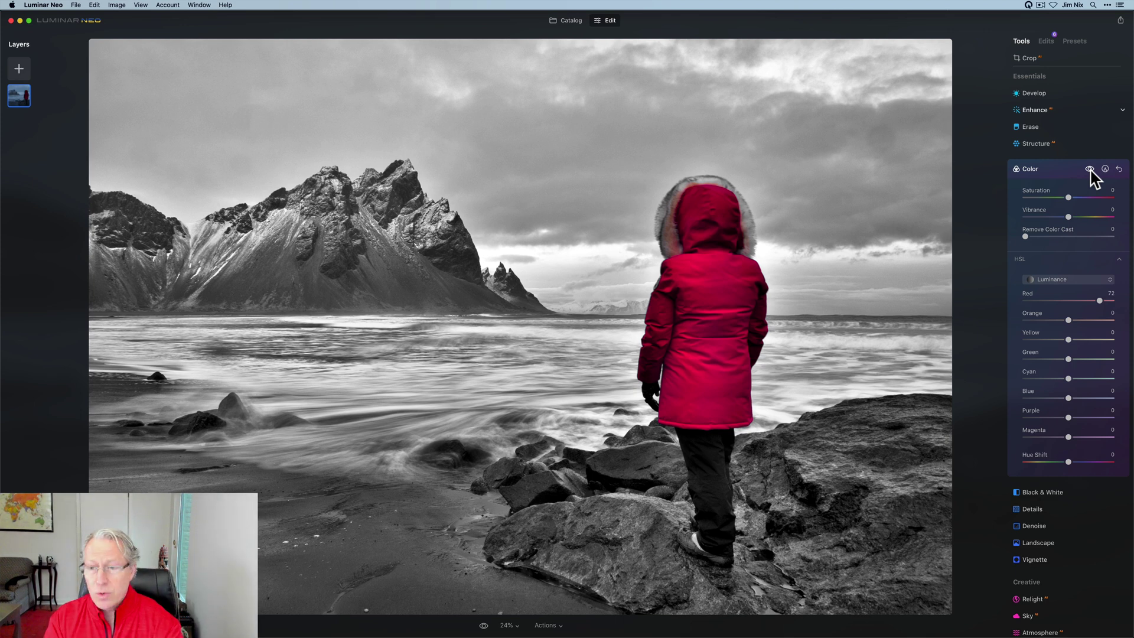
pyautogui.click(1051, 282)
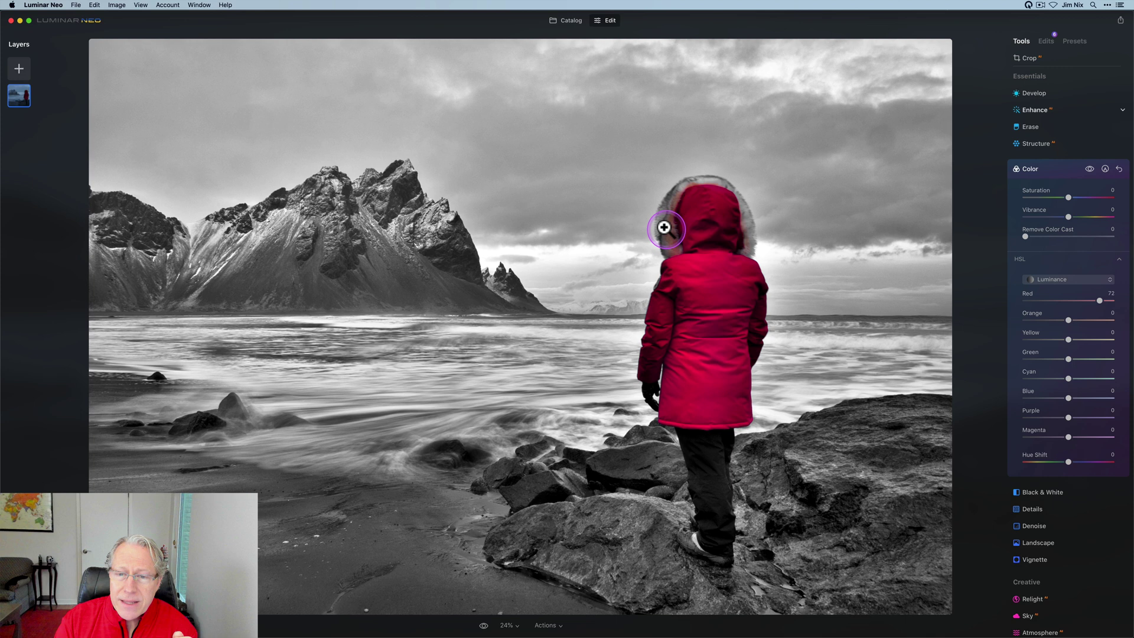
# - Drop the Color tool's overall Saturation to -100
pyautogui.click(1065, 171)
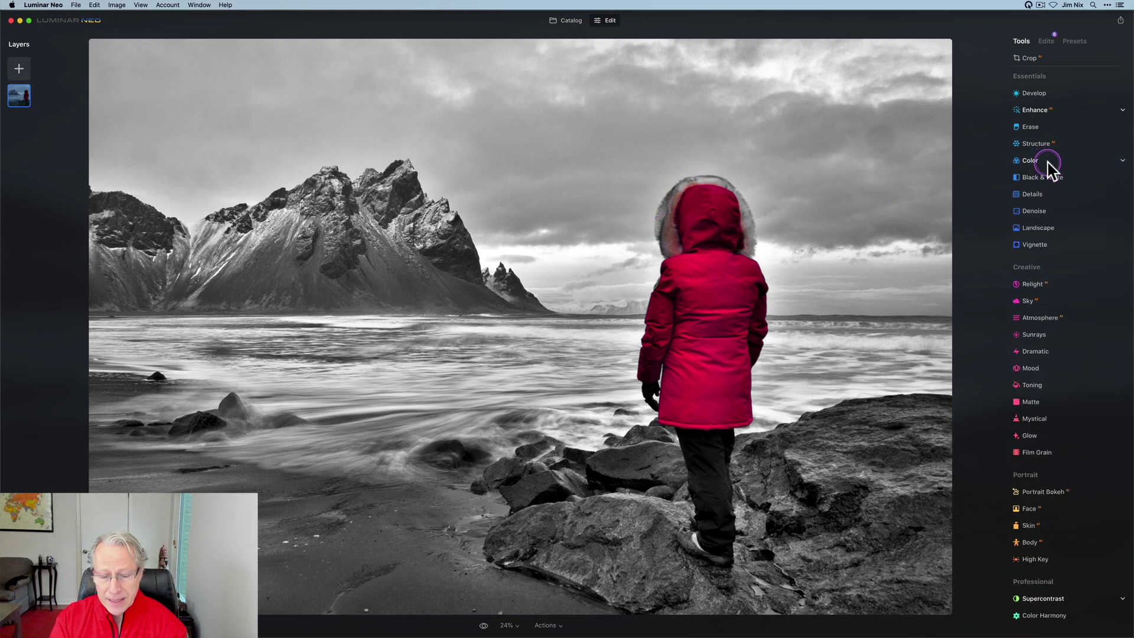
pyautogui.click(1048, 166)
pyautogui.moveTo(1068, 197); pyautogui.dragTo(1013, 197)
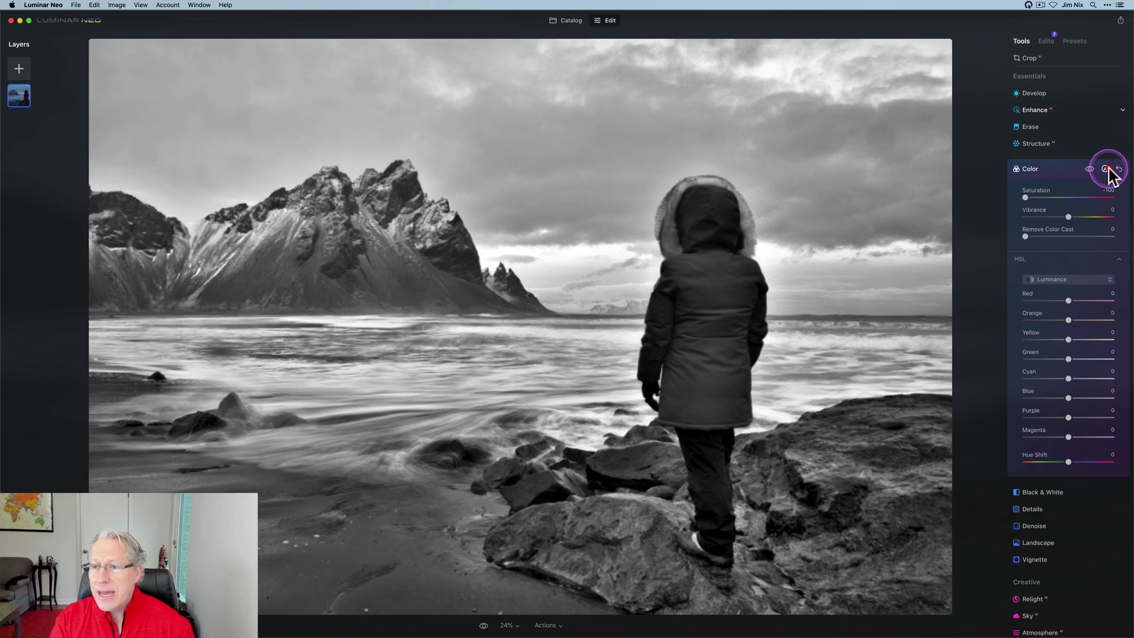
# - Paint a size-28 mask over the child's jacket and hood to restore their red
pyautogui.click(1106, 169)
pyautogui.click(1044, 211)
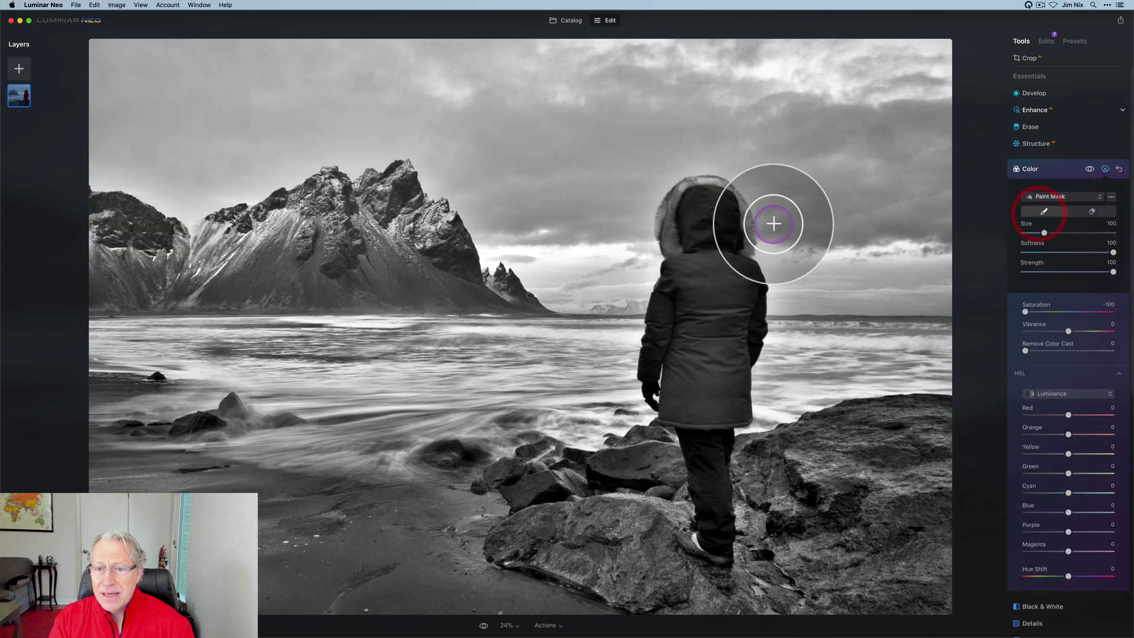
pyautogui.press('[')
pyautogui.press('[')
pyautogui.press('[')
pyautogui.press('[')
pyautogui.press('[')
pyautogui.press('[')
pyautogui.press('[')
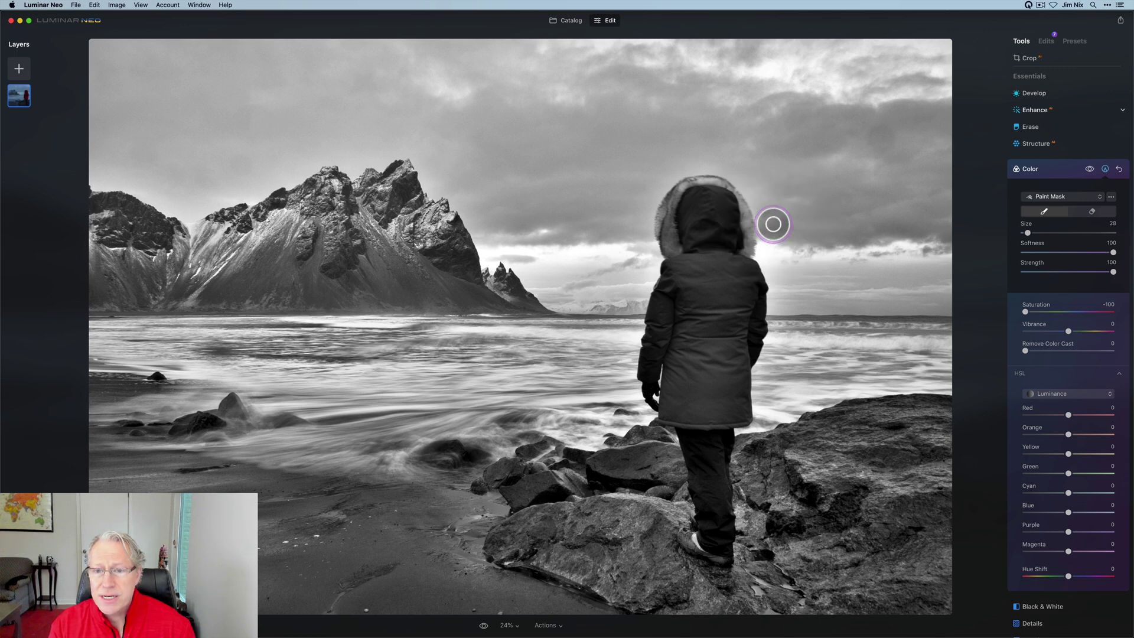
pyautogui.moveTo(670, 193)
pyautogui.mouseDown()
pyautogui.moveTo(675, 251)
pyautogui.moveTo(663, 204)
pyautogui.moveTo(678, 184)
pyautogui.moveTo(711, 178)
pyautogui.moveTo(734, 183)
pyautogui.moveTo(749, 247)
pyautogui.mouseUp()
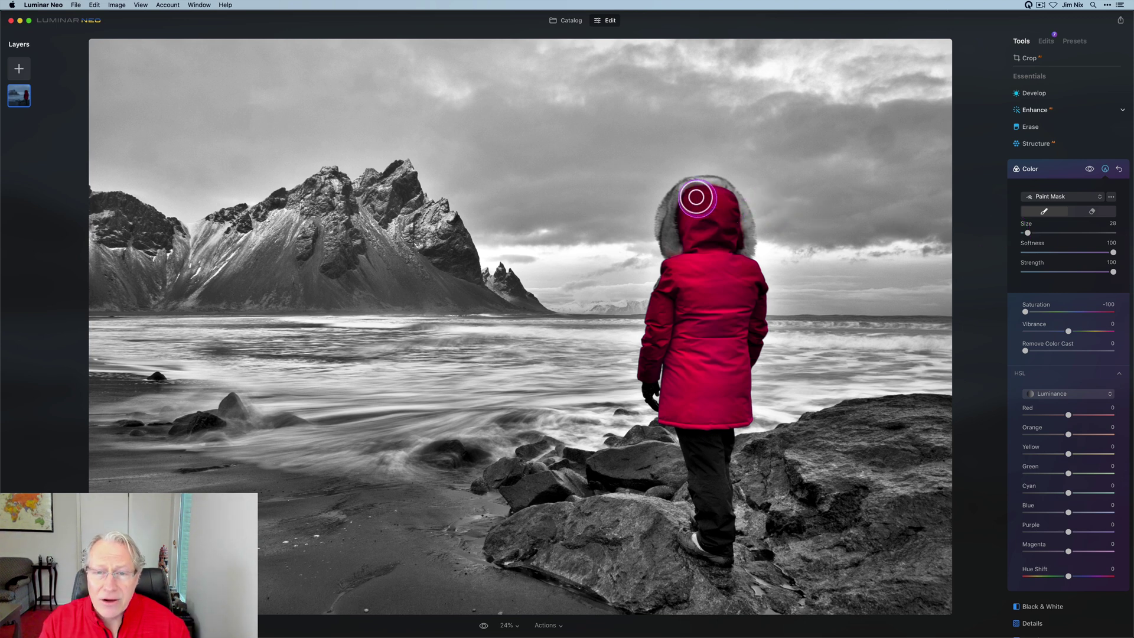
pyautogui.moveTo(678, 190); pyautogui.dragTo(688, 182)
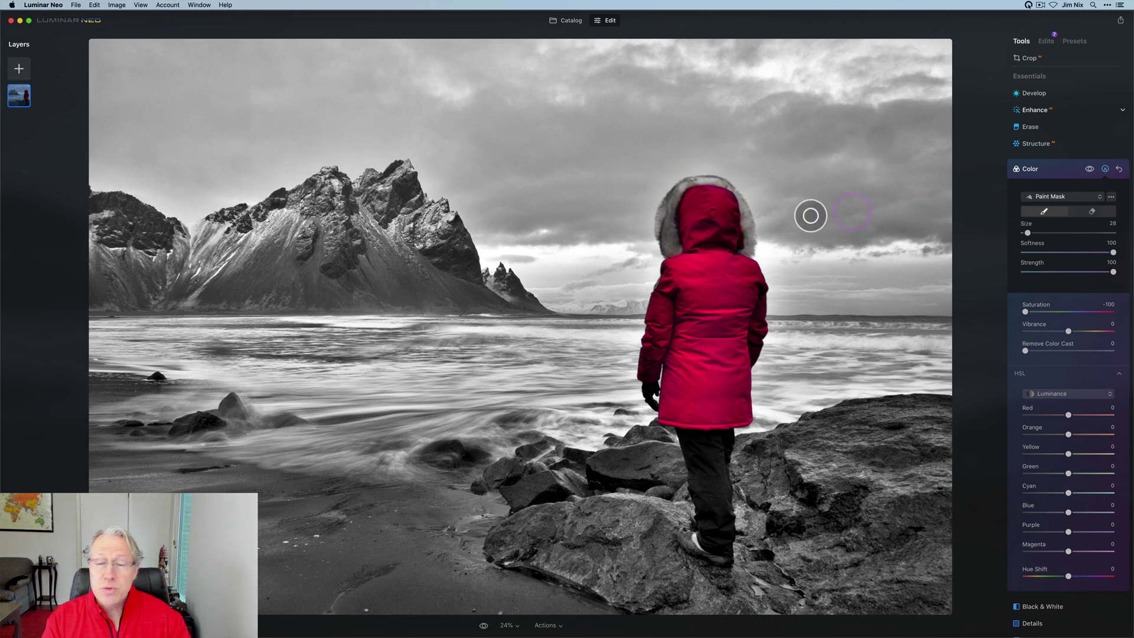
pyautogui.click(672, 248)
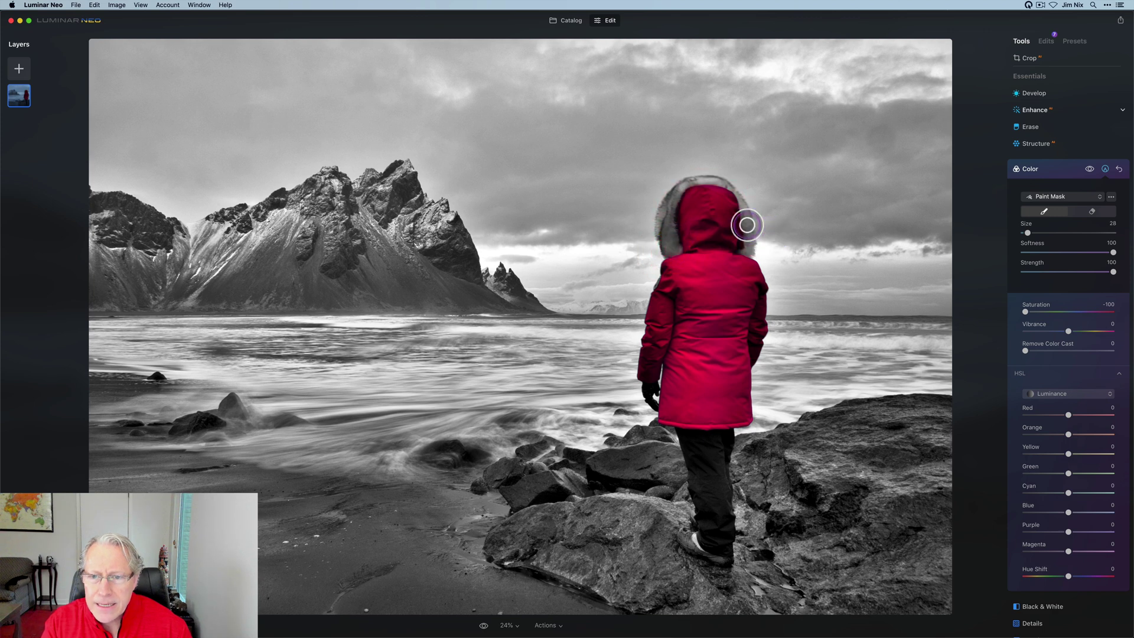
pyautogui.click(747, 226)
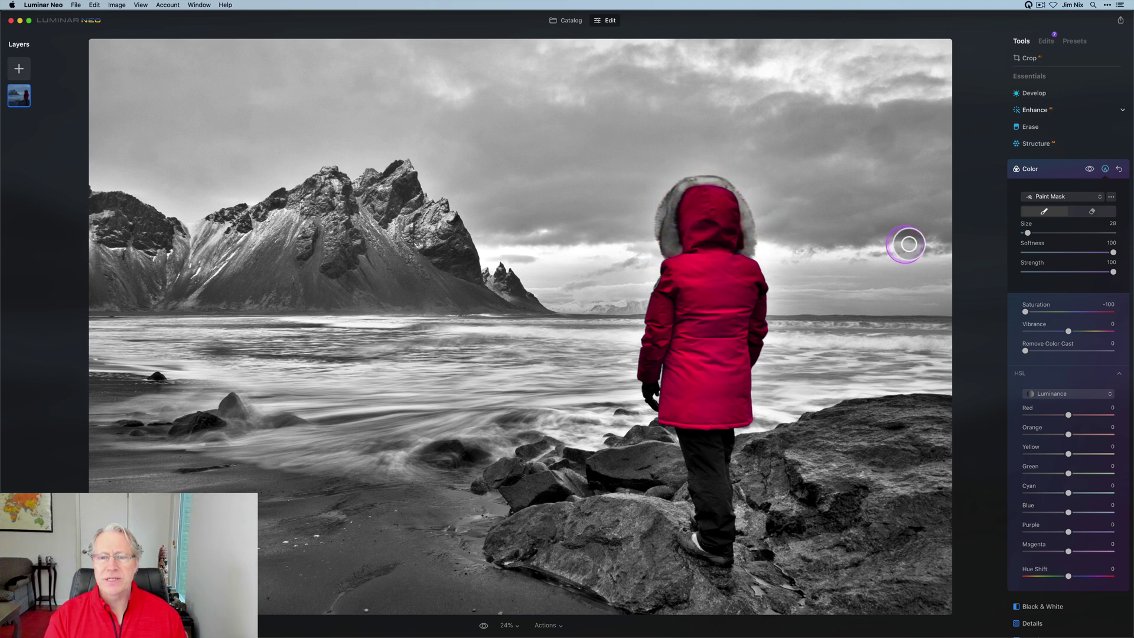
pyautogui.click(1061, 172)
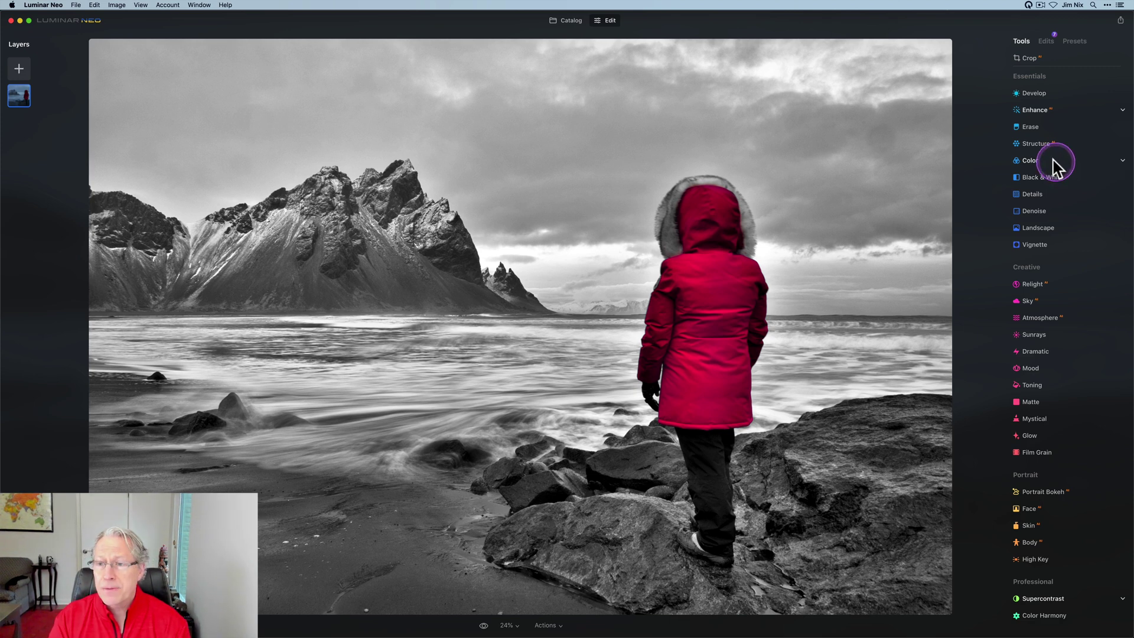
# - Increase the Structure Amount to 31
pyautogui.click(1039, 145)
pyautogui.click(1040, 145)
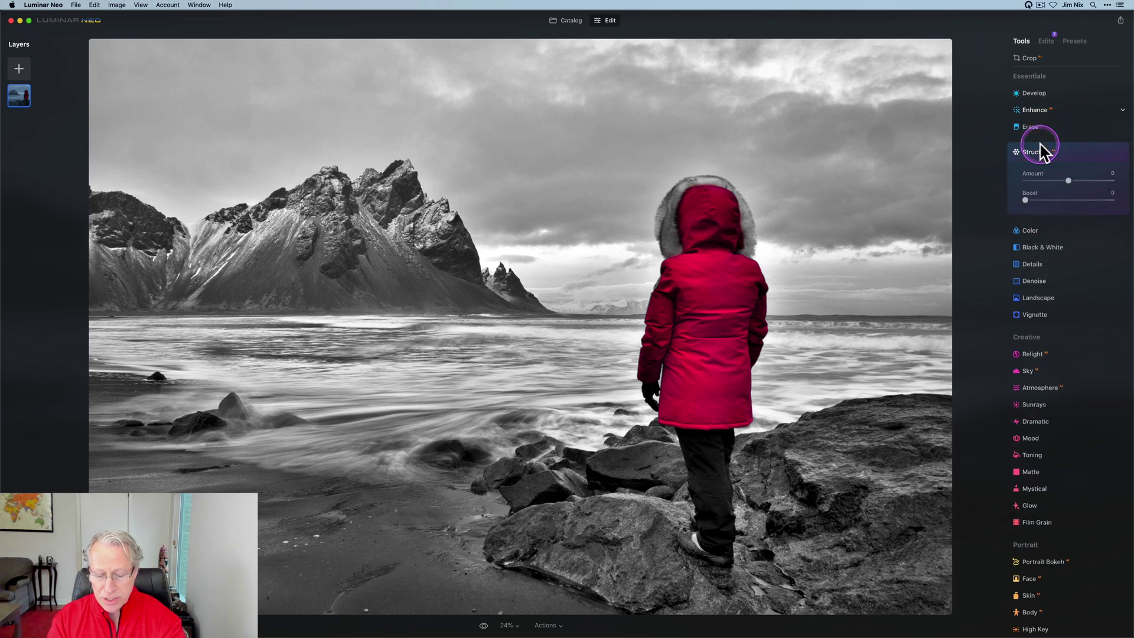
pyautogui.moveTo(1068, 181); pyautogui.dragTo(1080, 180)
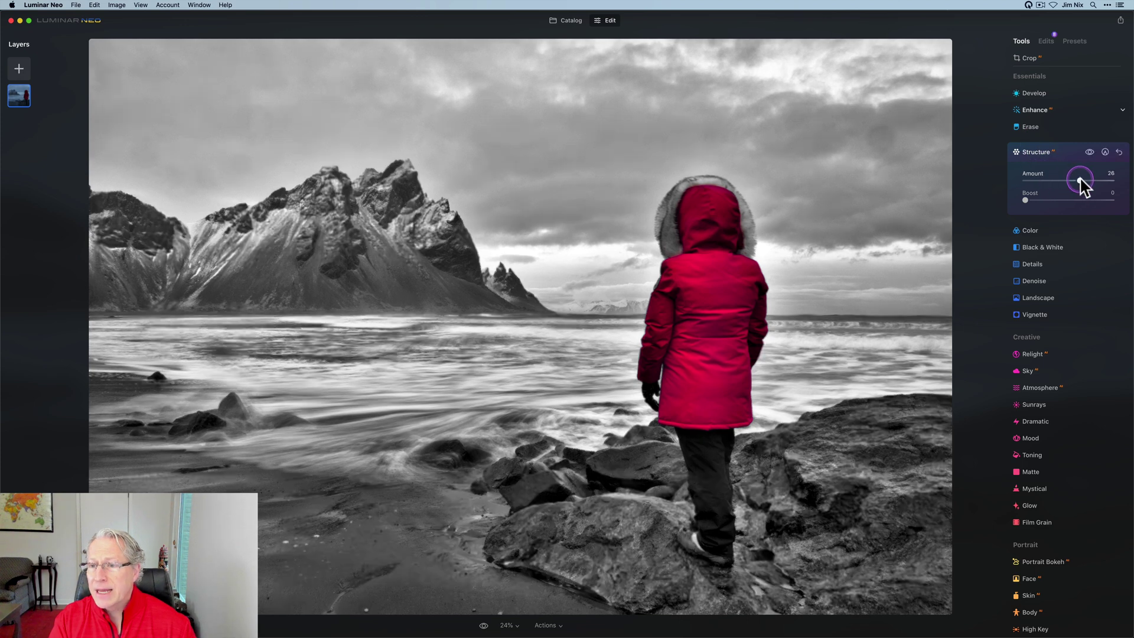
# - Paint a size-148 Structure mask over the foreground rocks and both mountains
pyautogui.click(1105, 152)
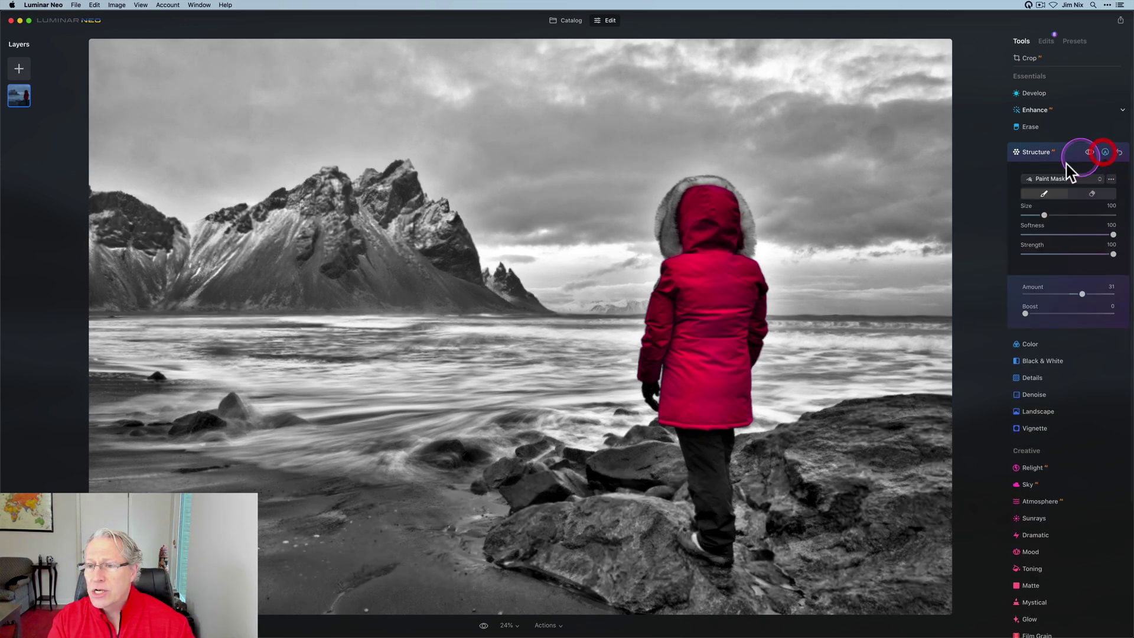
pyautogui.click(1037, 197)
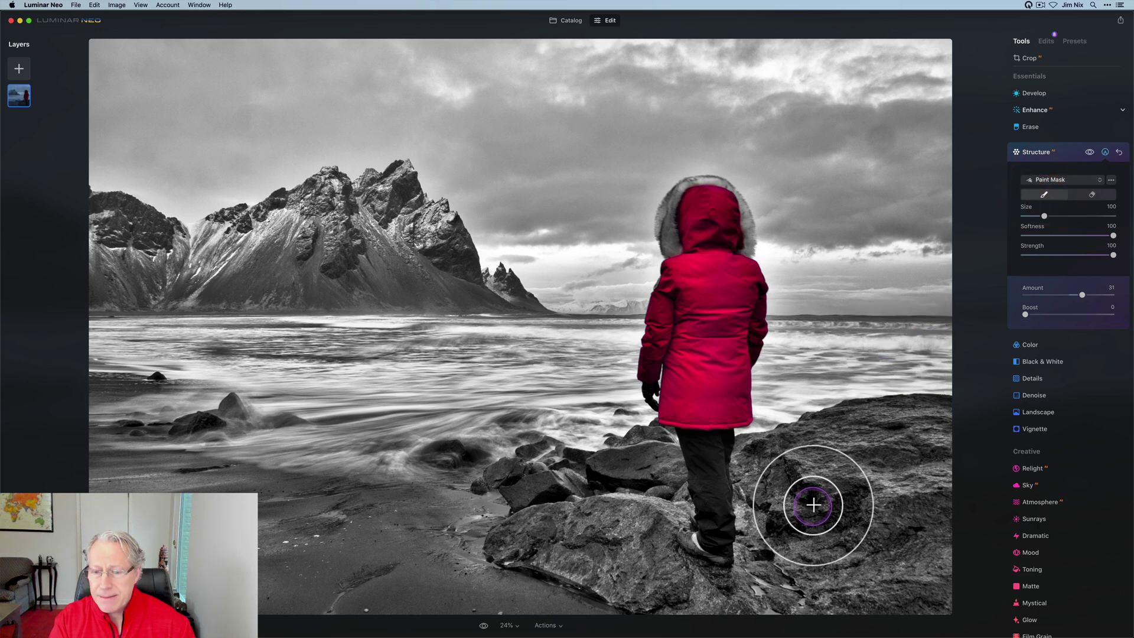
pyautogui.press('[')
pyautogui.press('[')
pyautogui.moveTo(814, 503)
pyautogui.mouseDown()
pyautogui.moveTo(789, 467)
pyautogui.moveTo(863, 436)
pyautogui.moveTo(820, 437)
pyautogui.moveTo(935, 419)
pyautogui.moveTo(907, 426)
pyautogui.moveTo(954, 473)
pyautogui.moveTo(864, 479)
pyautogui.moveTo(912, 508)
pyautogui.moveTo(929, 479)
pyautogui.moveTo(948, 612)
pyautogui.moveTo(801, 496)
pyautogui.moveTo(730, 496)
pyautogui.moveTo(771, 464)
pyautogui.moveTo(645, 475)
pyautogui.moveTo(636, 458)
pyautogui.moveTo(548, 472)
pyautogui.moveTo(525, 480)
pyautogui.moveTo(547, 528)
pyautogui.moveTo(512, 536)
pyautogui.moveTo(623, 581)
pyautogui.moveTo(739, 508)
pyautogui.moveTo(761, 461)
pyautogui.moveTo(918, 489)
pyautogui.mouseUp()
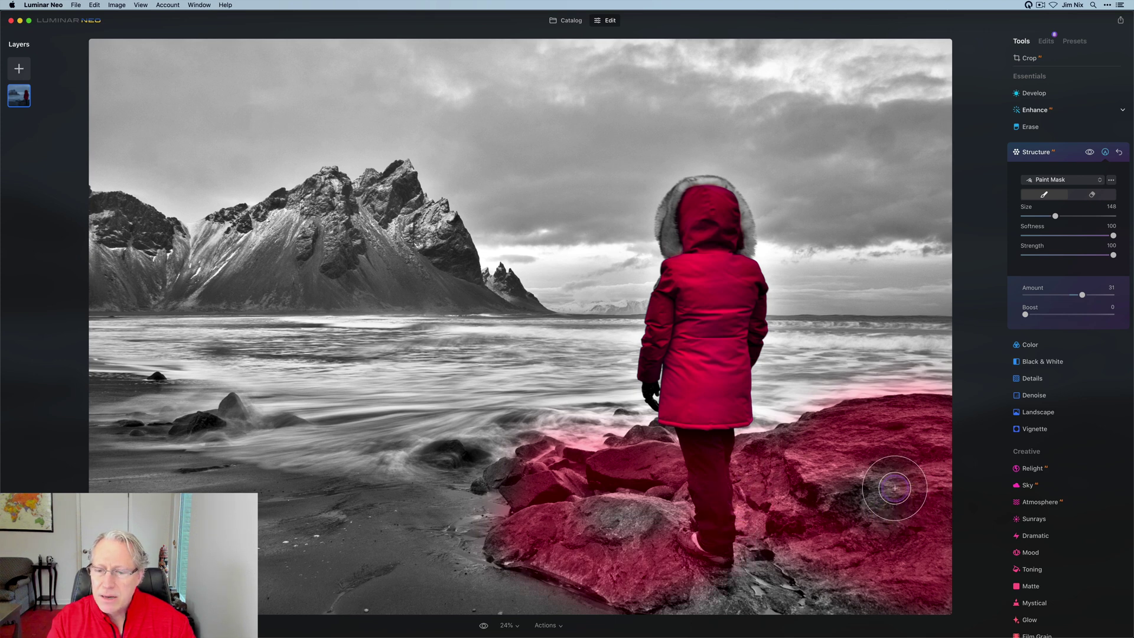
pyautogui.moveTo(745, 600)
pyautogui.mouseDown()
pyautogui.moveTo(616, 518)
pyautogui.moveTo(656, 514)
pyautogui.moveTo(675, 539)
pyautogui.moveTo(625, 544)
pyautogui.moveTo(728, 586)
pyautogui.moveTo(874, 604)
pyautogui.moveTo(683, 602)
pyautogui.moveTo(807, 595)
pyautogui.moveTo(880, 574)
pyautogui.moveTo(905, 491)
pyautogui.moveTo(869, 514)
pyautogui.moveTo(955, 596)
pyautogui.mouseUp()
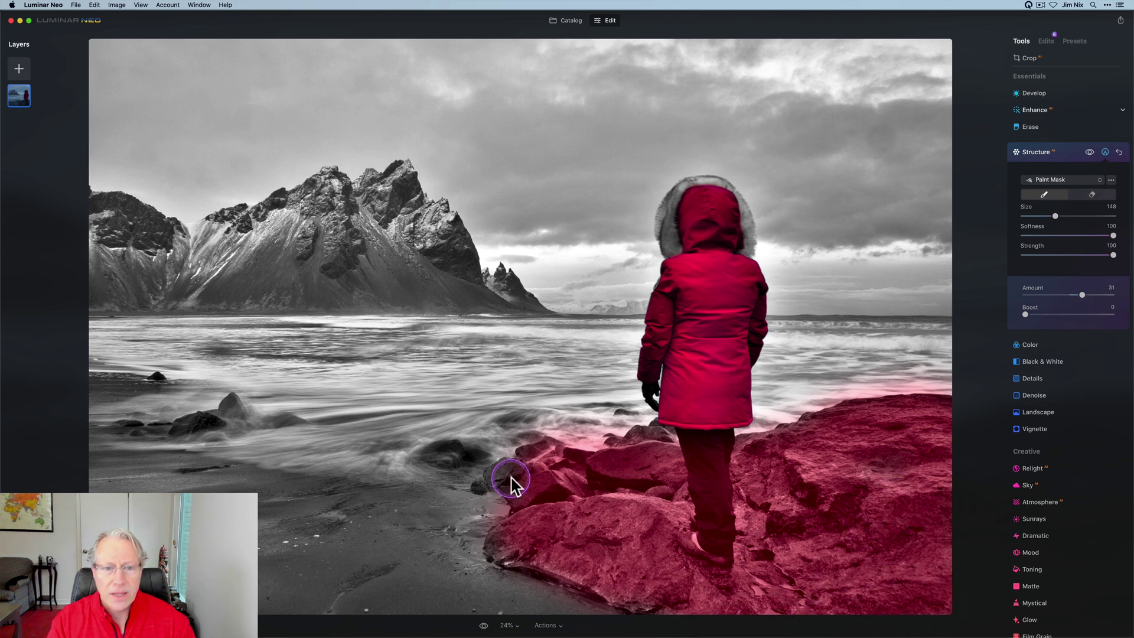
pyautogui.moveTo(440, 240)
pyautogui.mouseDown()
pyautogui.moveTo(408, 224)
pyautogui.moveTo(392, 189)
pyautogui.moveTo(459, 287)
pyautogui.moveTo(498, 283)
pyautogui.moveTo(422, 273)
pyautogui.moveTo(394, 246)
pyautogui.moveTo(380, 206)
pyautogui.moveTo(347, 215)
pyautogui.moveTo(320, 190)
pyautogui.moveTo(303, 217)
pyautogui.moveTo(177, 227)
pyautogui.mouseUp()
pyautogui.moveTo(85, 222)
pyautogui.mouseDown()
pyautogui.moveTo(140, 258)
pyautogui.moveTo(113, 278)
pyautogui.moveTo(179, 283)
pyautogui.moveTo(139, 283)
pyautogui.moveTo(289, 246)
pyautogui.moveTo(329, 204)
pyautogui.moveTo(271, 284)
pyautogui.moveTo(424, 282)
pyautogui.moveTo(390, 191)
pyautogui.moveTo(343, 204)
pyautogui.mouseUp()
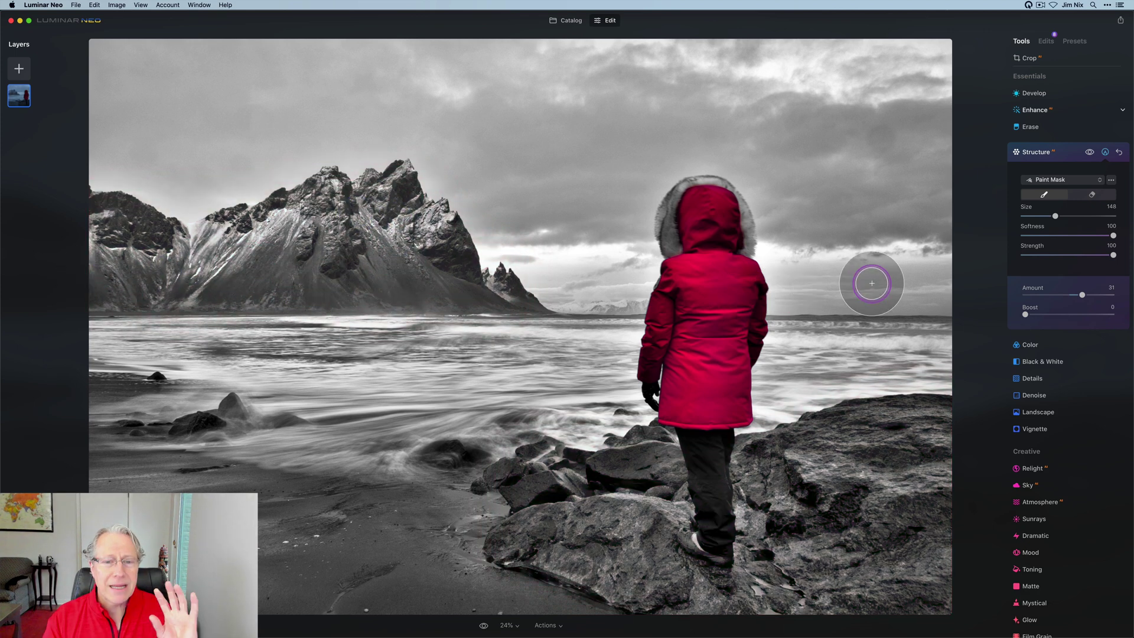
# - Toggle the masked Structure effect off and on to compare
pyautogui.click(1090, 152)
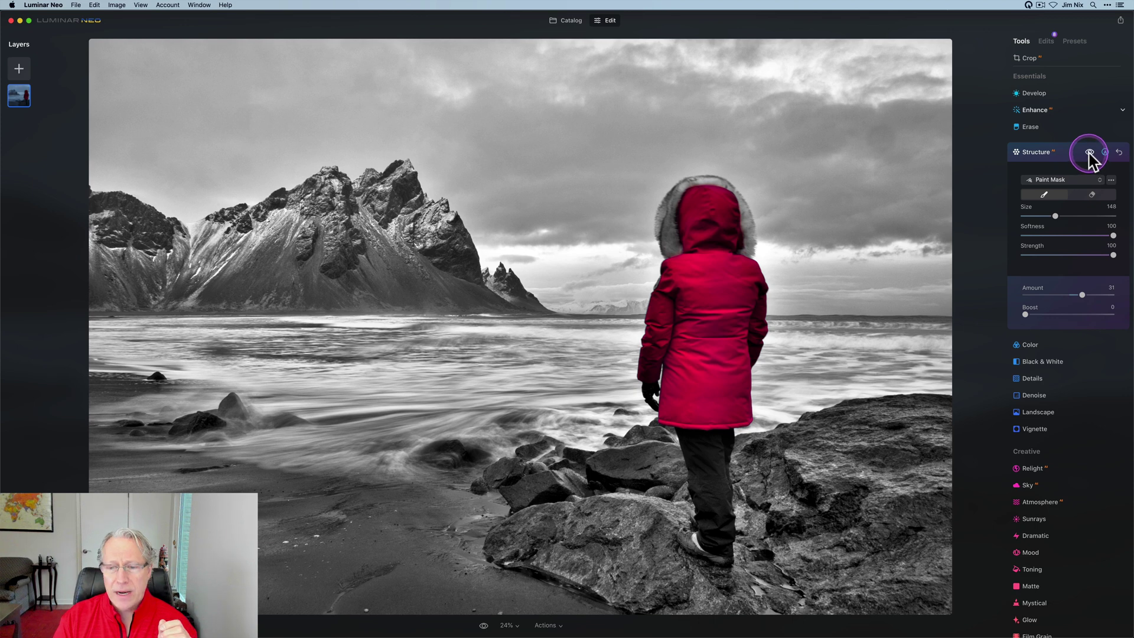
pyautogui.click(1090, 152)
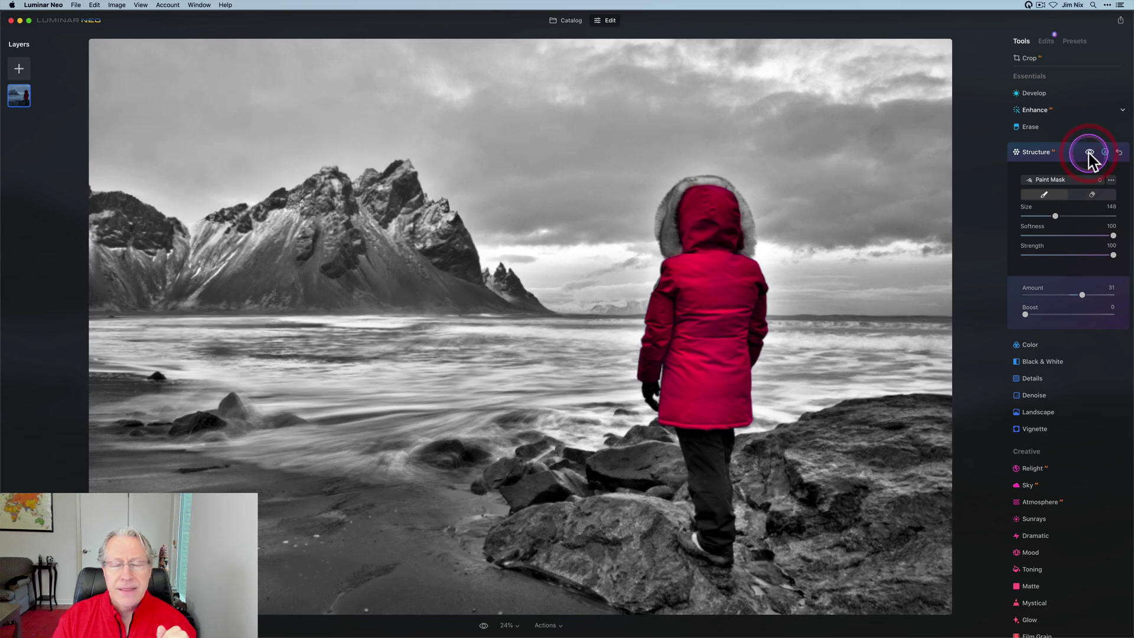
pyautogui.click(1040, 153)
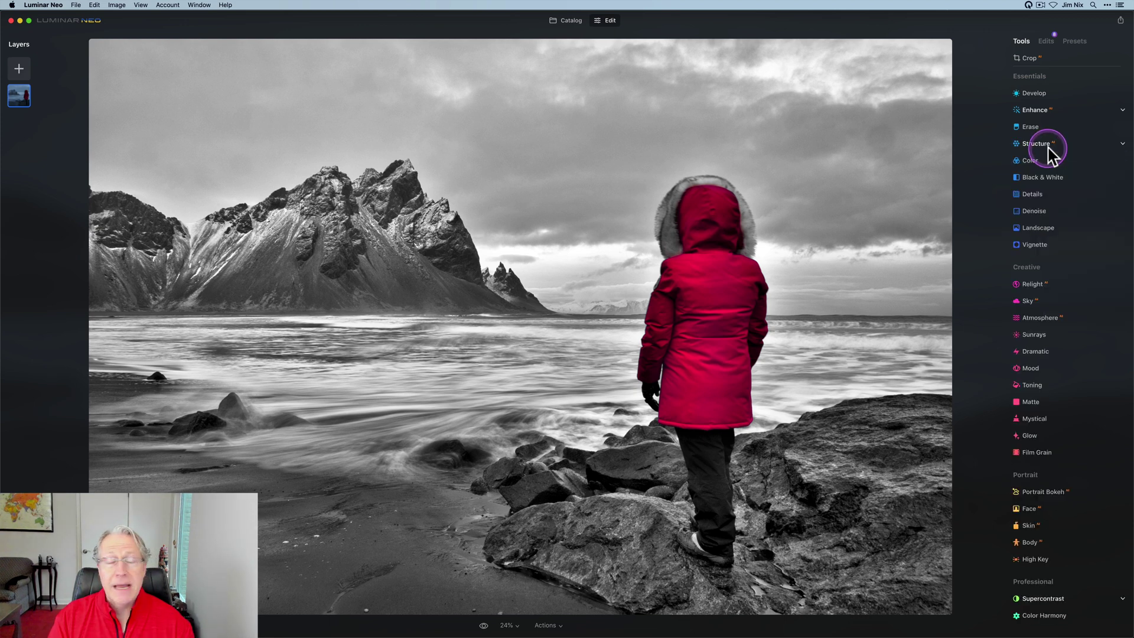
# - Set Structure Amount to -43 with a size-196 Paint Mask brush
pyautogui.click(1040, 148)
pyautogui.moveTo(1050, 182); pyautogui.dragTo(1051, 185)
pyautogui.click(1105, 152)
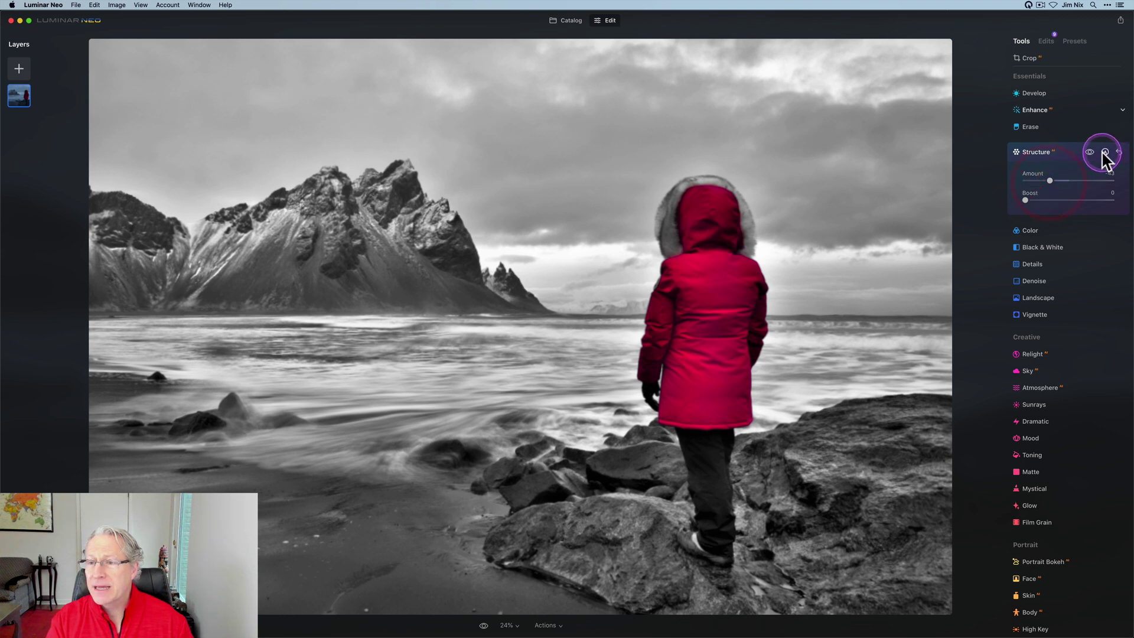
pyautogui.click(1044, 194)
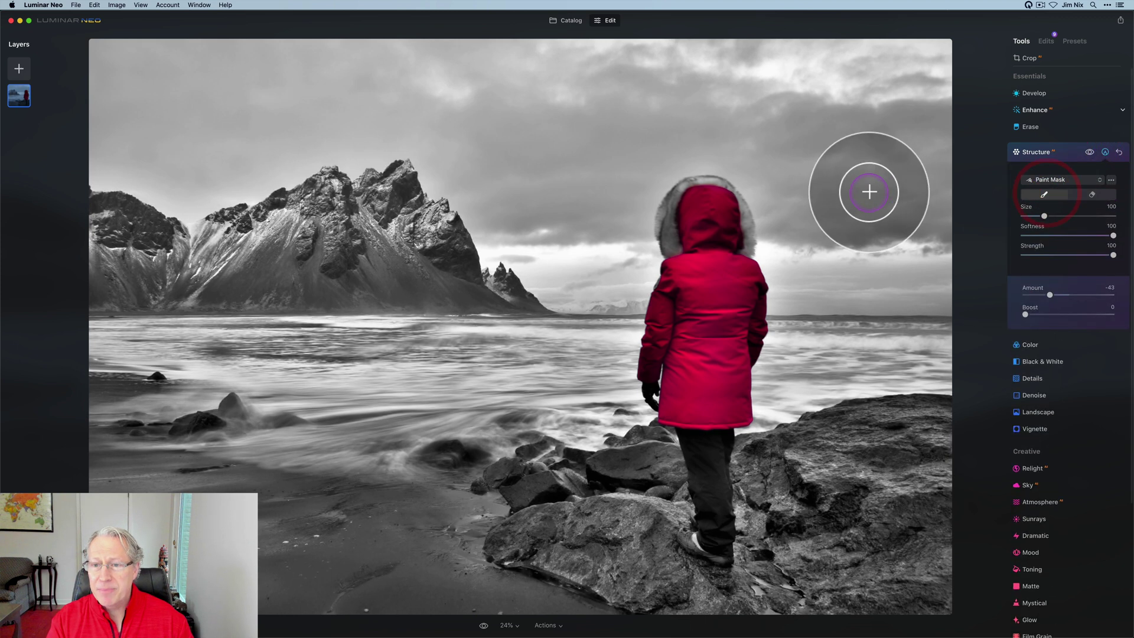
pyautogui.press(']')
pyautogui.press(']')
pyautogui.press(']')
pyautogui.press(']')
pyautogui.press(']')
pyautogui.press(']')
pyautogui.press(']')
pyautogui.press(']')
pyautogui.press(']')
pyautogui.press(']')
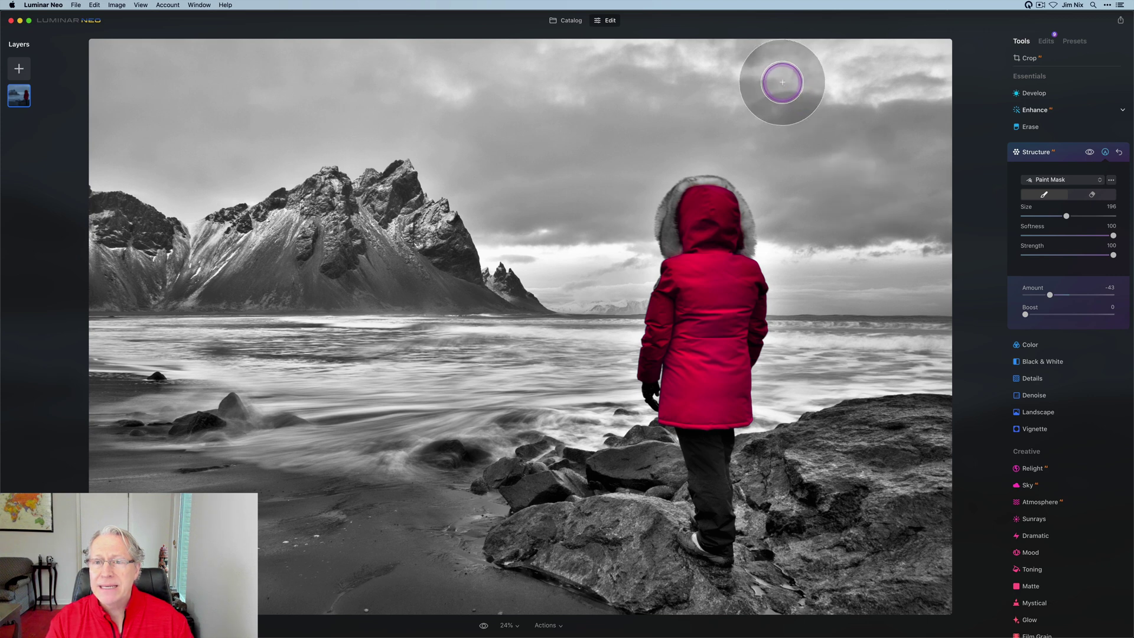
# - Paint the -43 Structure across the whole sky, upper right to upper left edge
pyautogui.moveTo(879, 67)
pyautogui.mouseDown()
pyautogui.moveTo(868, 68)
pyautogui.moveTo(916, 56)
pyautogui.mouseUp()
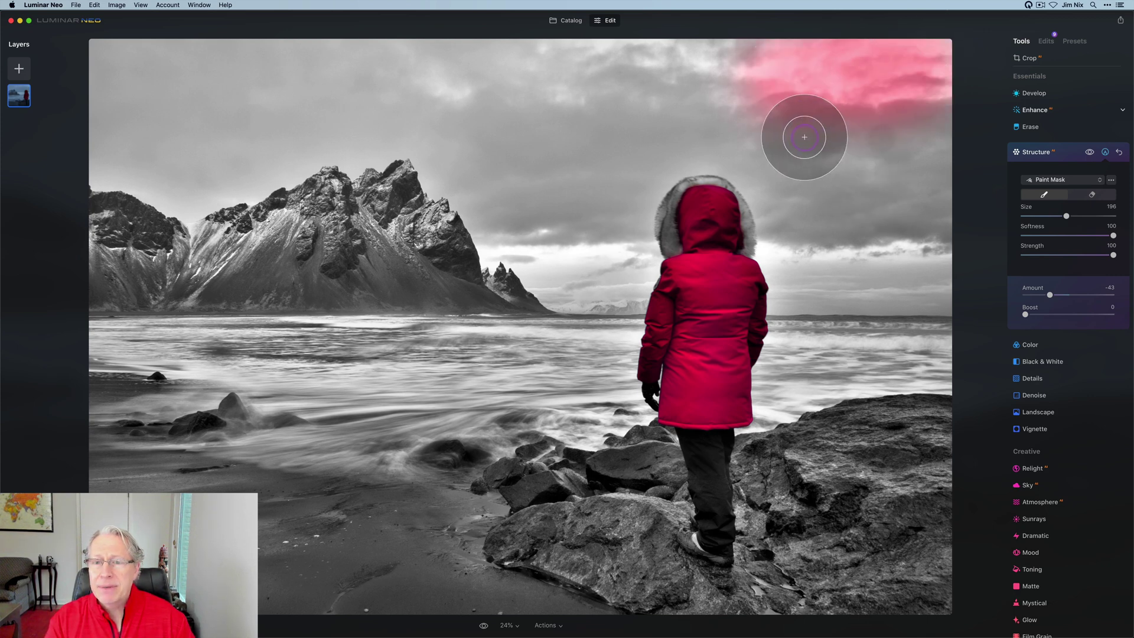
pyautogui.moveTo(805, 261)
pyautogui.mouseDown()
pyautogui.moveTo(924, 275)
pyautogui.moveTo(893, 194)
pyautogui.moveTo(918, 125)
pyautogui.moveTo(933, 245)
pyautogui.moveTo(920, 261)
pyautogui.moveTo(927, 161)
pyautogui.moveTo(832, 183)
pyautogui.moveTo(903, 150)
pyautogui.moveTo(935, 226)
pyautogui.moveTo(914, 140)
pyautogui.mouseUp()
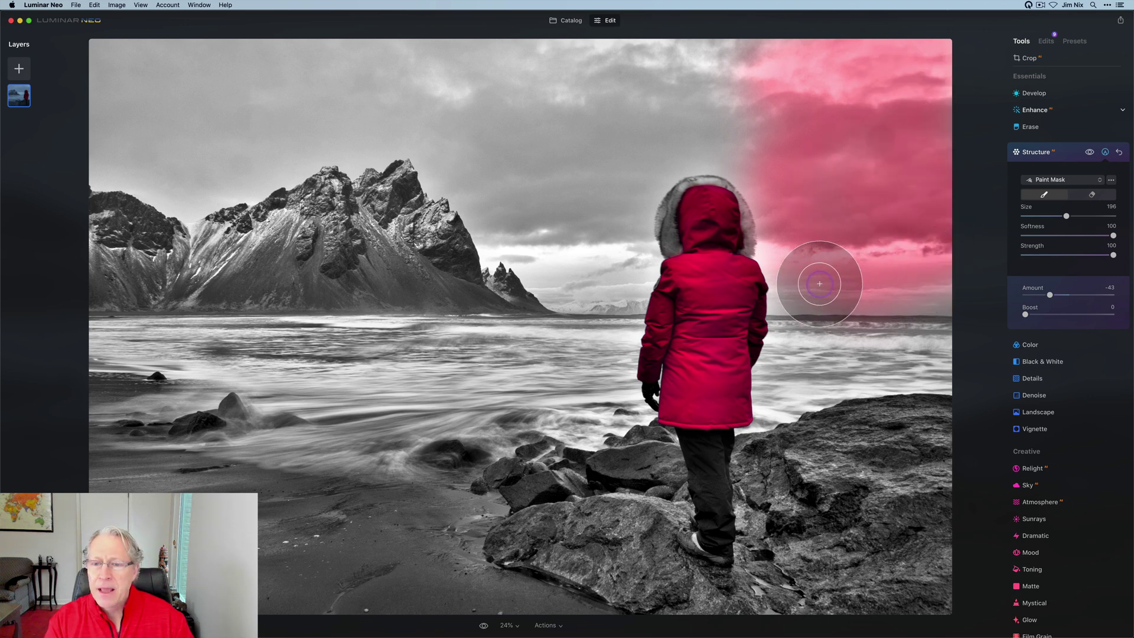
pyautogui.moveTo(749, 147)
pyautogui.mouseDown()
pyautogui.moveTo(673, 134)
pyautogui.moveTo(605, 198)
pyautogui.mouseUp()
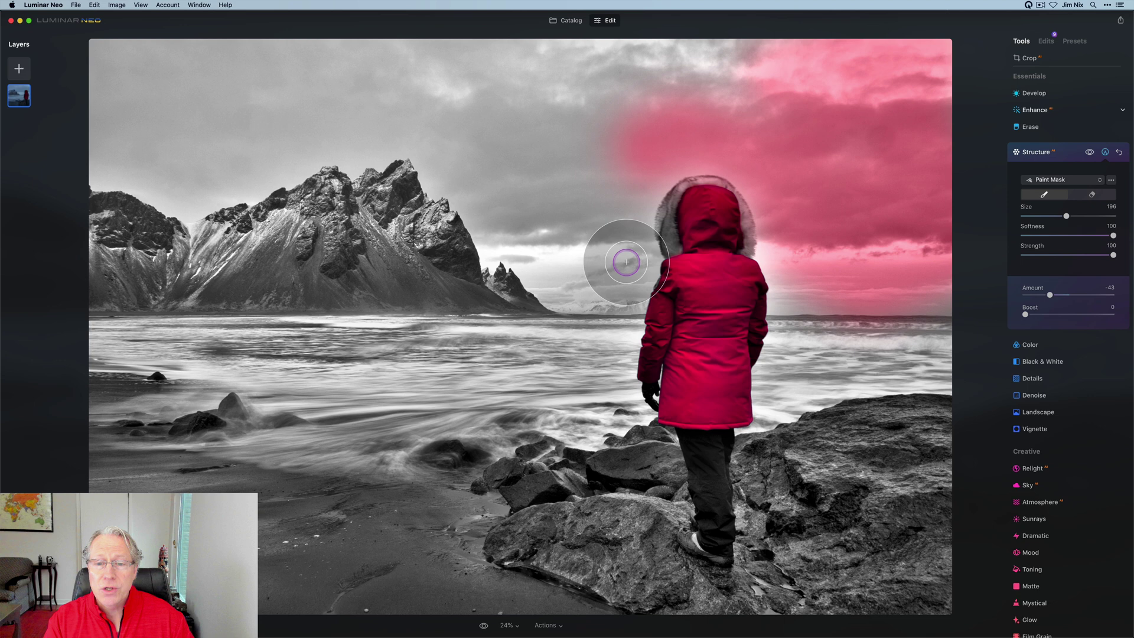
pyautogui.moveTo(578, 288)
pyautogui.mouseDown()
pyautogui.moveTo(506, 211)
pyautogui.moveTo(475, 154)
pyautogui.moveTo(614, 158)
pyautogui.moveTo(502, 120)
pyautogui.moveTo(776, 66)
pyautogui.moveTo(483, 72)
pyautogui.moveTo(553, 62)
pyautogui.moveTo(431, 55)
pyautogui.moveTo(721, 55)
pyautogui.mouseUp()
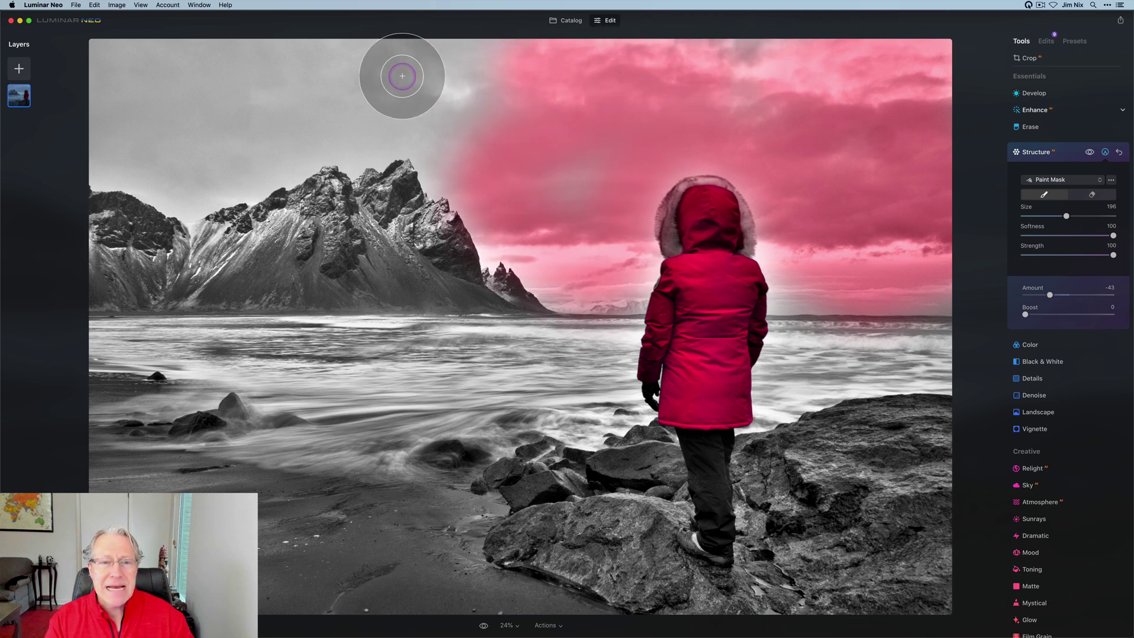
pyautogui.moveTo(206, 69)
pyautogui.mouseDown()
pyautogui.moveTo(101, 80)
pyautogui.moveTo(129, 135)
pyautogui.moveTo(110, 140)
pyautogui.moveTo(170, 166)
pyautogui.moveTo(360, 113)
pyautogui.moveTo(557, 183)
pyautogui.mouseUp()
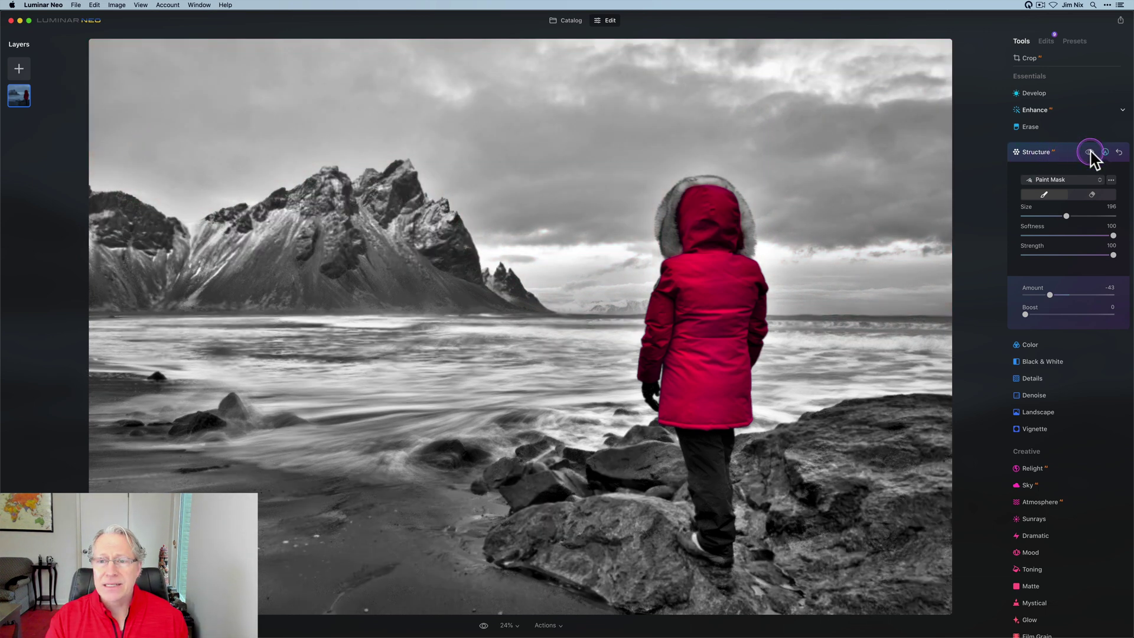
pyautogui.click(1059, 159)
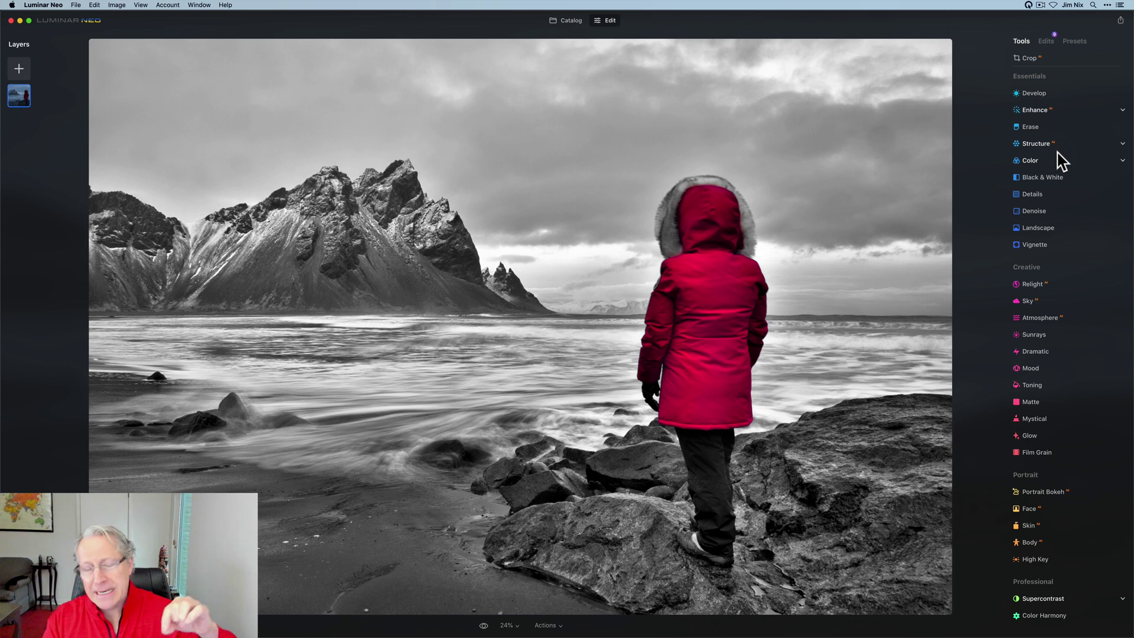
# - Raise the Enhance Accent to 100 and add a Paint Mask brush to it
pyautogui.click(1035, 111)
pyautogui.moveTo(1025, 148); pyautogui.dragTo(1111, 146)
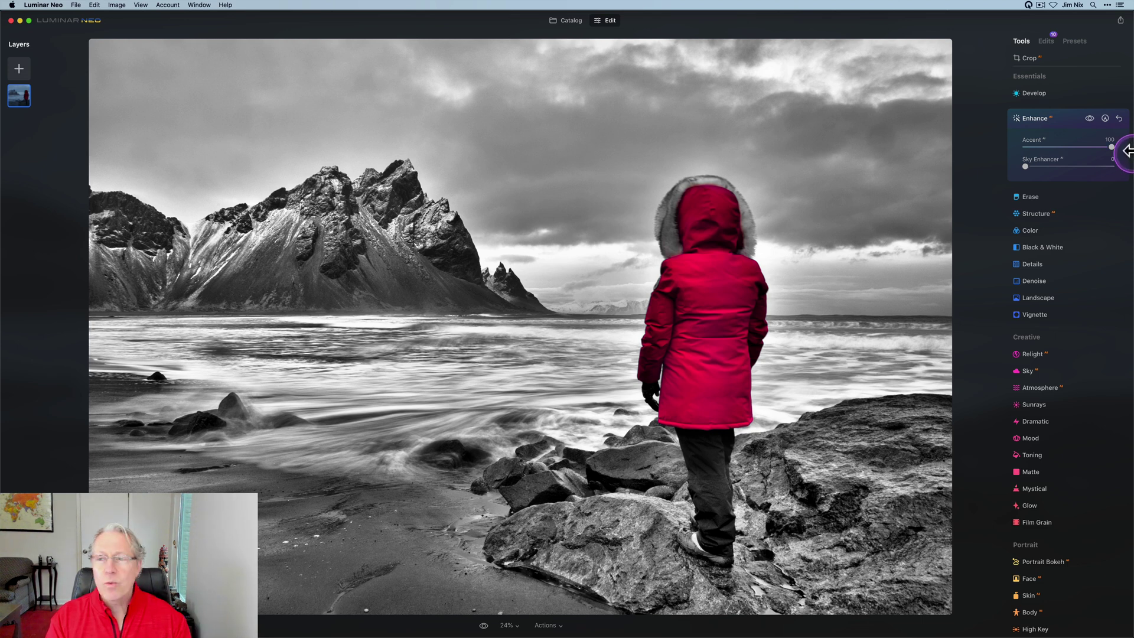
pyautogui.click(1105, 118)
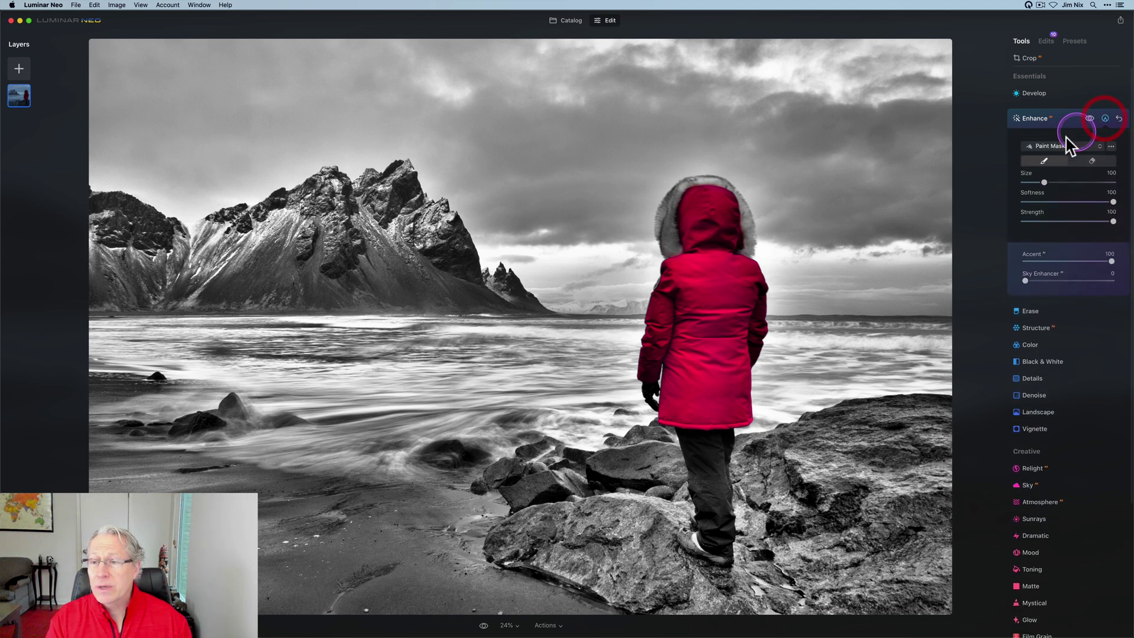
pyautogui.click(1043, 162)
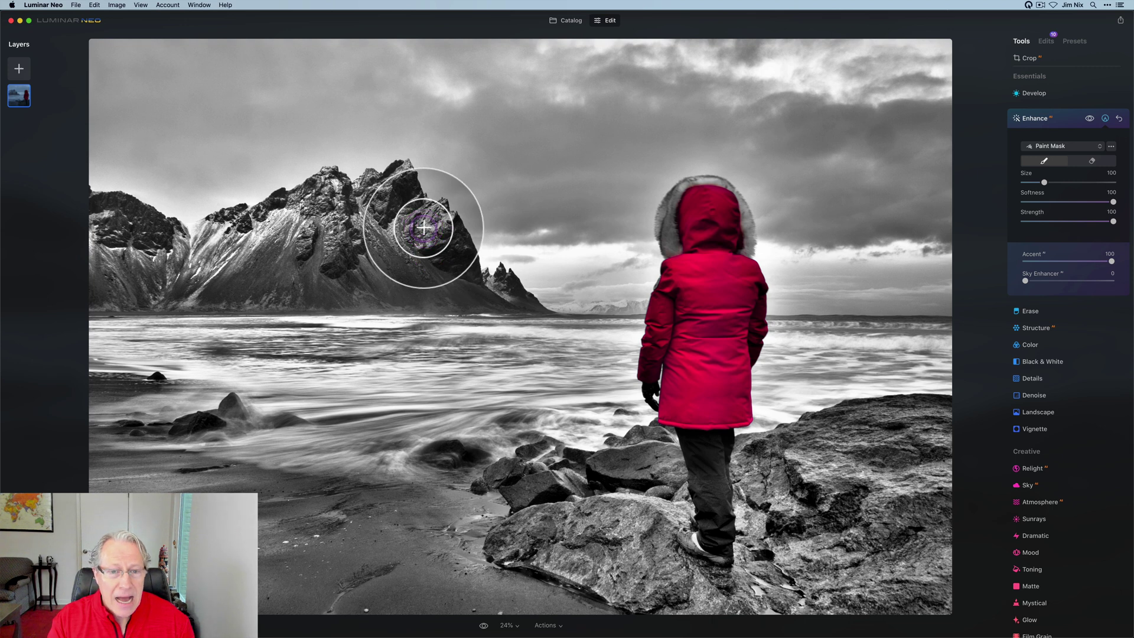
# - Paint the Enhance mask over the mountains and water below, then compare Enhance on and off
pyautogui.moveTo(418, 222)
pyautogui.mouseDown()
pyautogui.moveTo(444, 243)
pyautogui.moveTo(402, 211)
pyautogui.moveTo(397, 182)
pyautogui.moveTo(362, 206)
pyautogui.moveTo(416, 233)
pyautogui.moveTo(364, 225)
pyautogui.moveTo(341, 245)
pyautogui.moveTo(348, 226)
pyautogui.moveTo(337, 238)
pyautogui.moveTo(325, 188)
pyautogui.moveTo(307, 224)
pyautogui.moveTo(314, 204)
pyautogui.moveTo(189, 228)
pyautogui.mouseUp()
pyautogui.moveTo(105, 210)
pyautogui.mouseDown()
pyautogui.moveTo(121, 240)
pyautogui.moveTo(189, 251)
pyautogui.moveTo(286, 217)
pyautogui.moveTo(305, 231)
pyautogui.moveTo(326, 183)
pyautogui.moveTo(354, 200)
pyautogui.moveTo(386, 187)
pyautogui.moveTo(406, 225)
pyautogui.moveTo(432, 224)
pyautogui.moveTo(516, 302)
pyautogui.moveTo(439, 263)
pyautogui.moveTo(411, 225)
pyautogui.moveTo(354, 189)
pyautogui.moveTo(326, 203)
pyautogui.moveTo(400, 241)
pyautogui.moveTo(329, 216)
pyautogui.moveTo(247, 226)
pyautogui.moveTo(226, 242)
pyautogui.moveTo(127, 239)
pyautogui.moveTo(83, 202)
pyautogui.mouseUp()
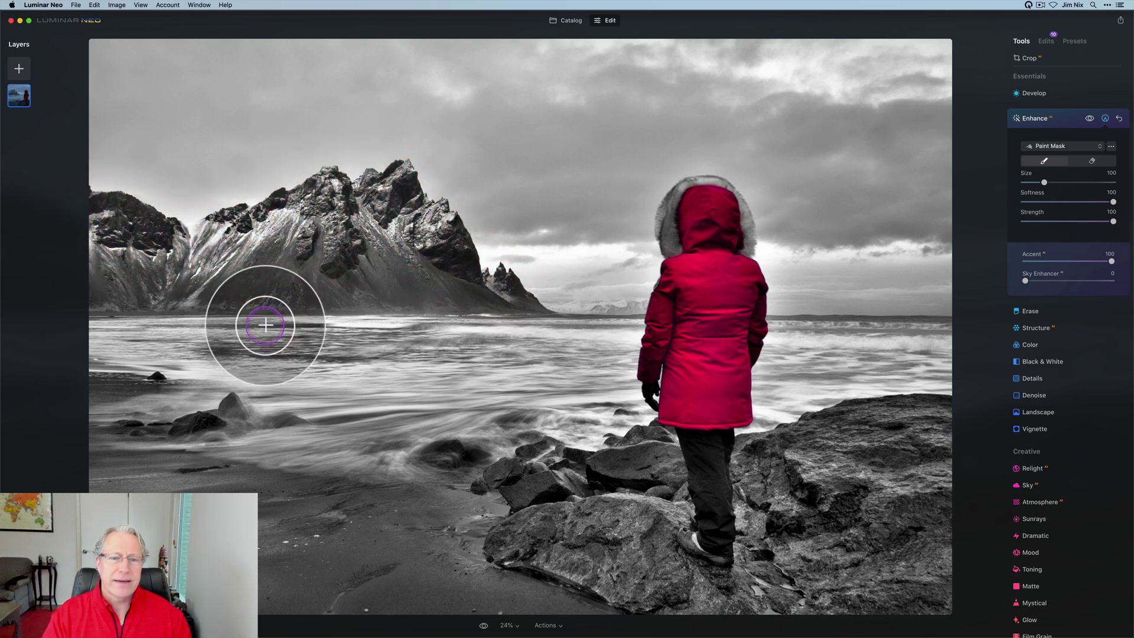
pyautogui.click(1090, 120)
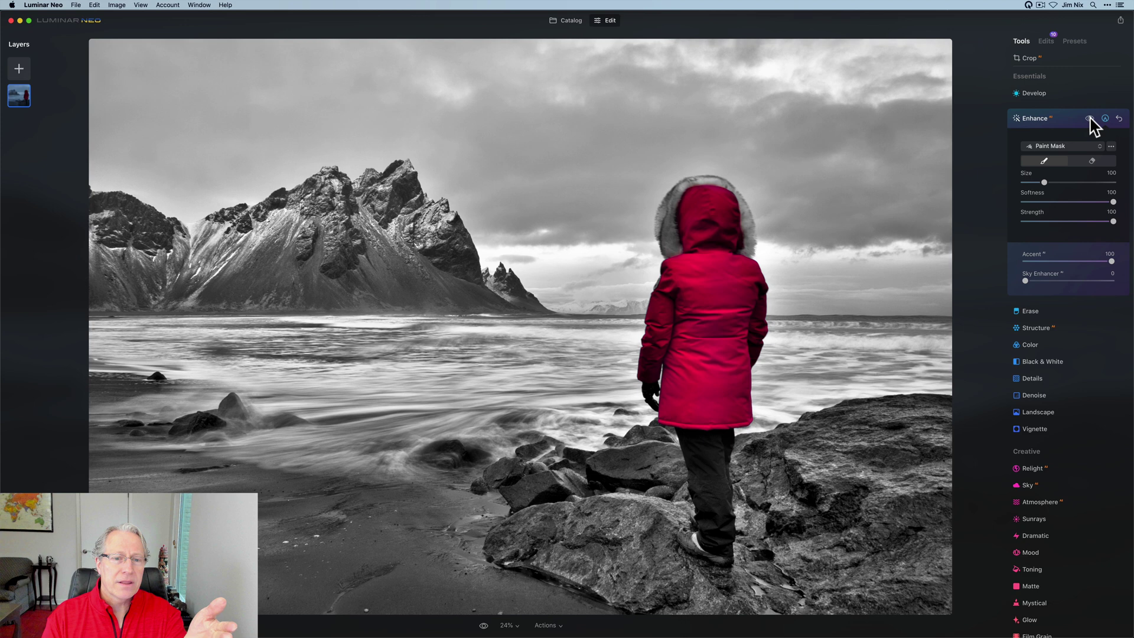
pyautogui.click(1090, 119)
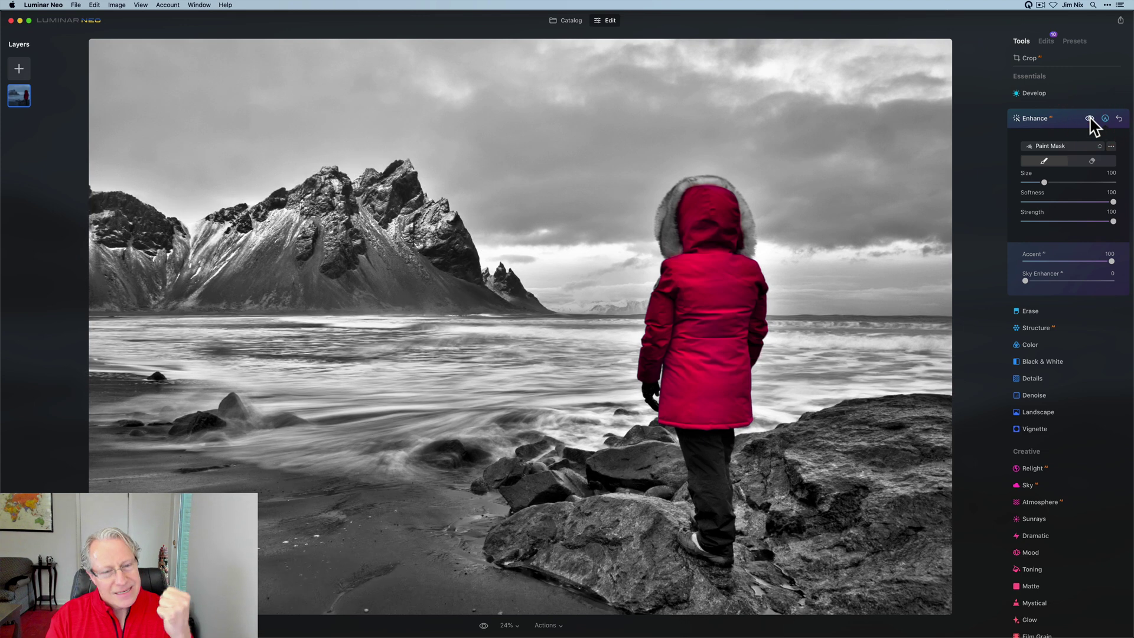
pyautogui.click(1075, 118)
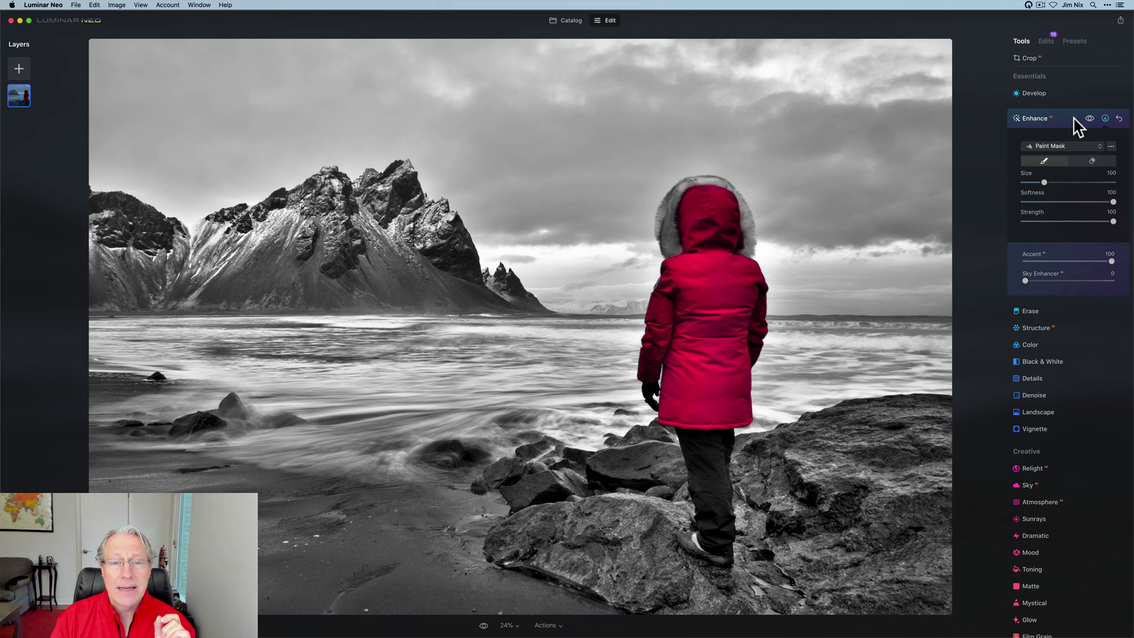
# - Set Supercontrast Highlights, Midtones and Shadows Contrast to 44, 43 and 49
pyautogui.click(1079, 121)
pyautogui.click(1051, 598)
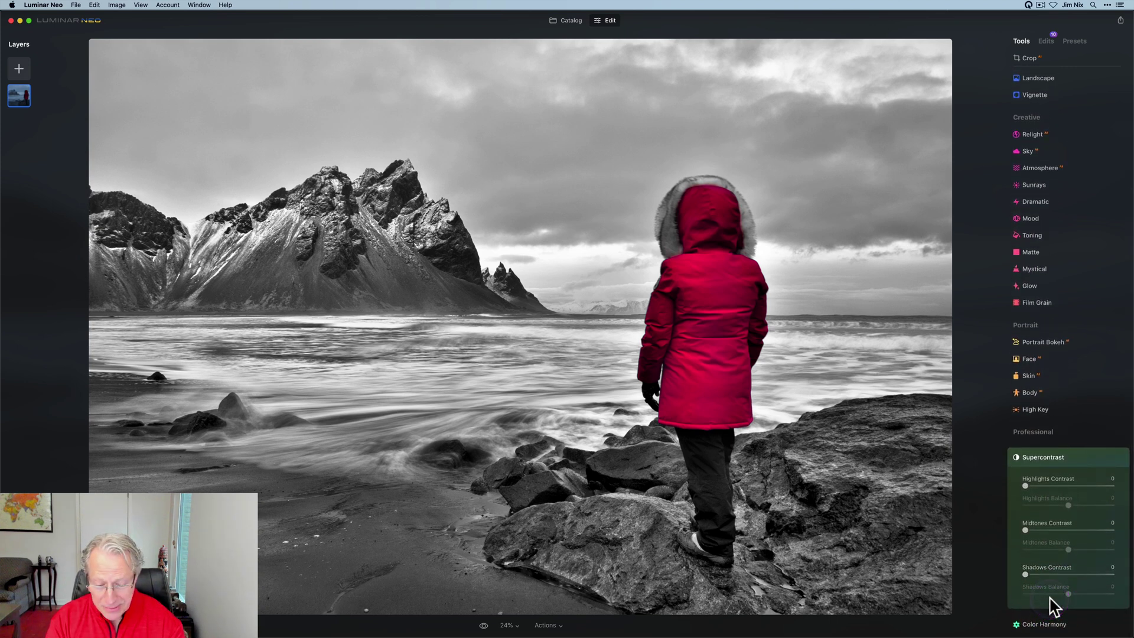
pyautogui.moveTo(1025, 486); pyautogui.dragTo(1063, 486)
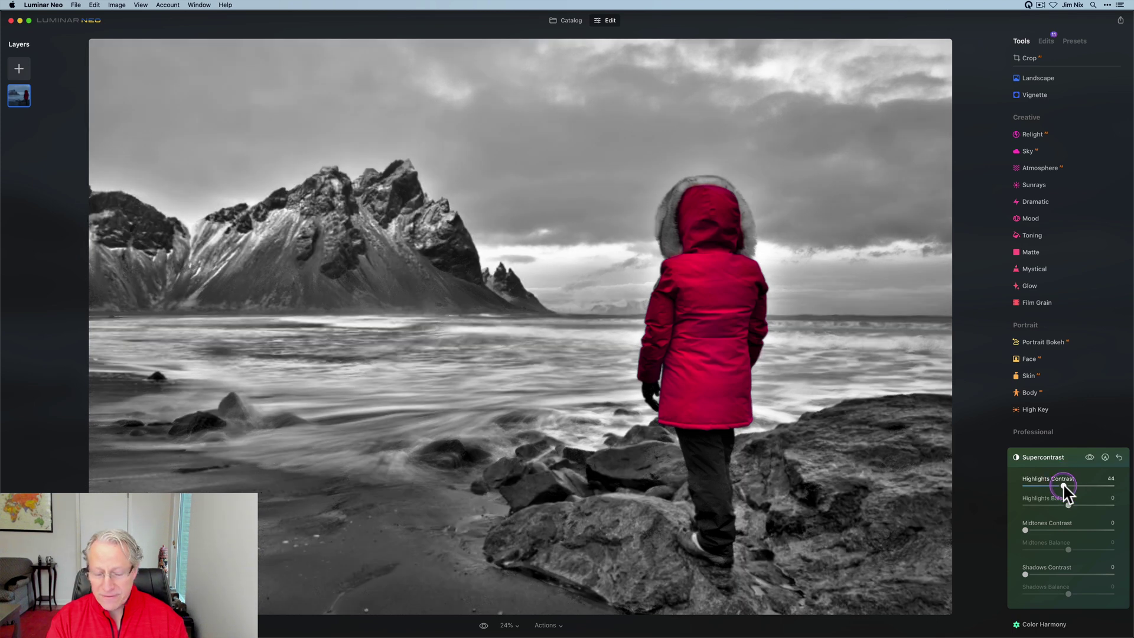
pyautogui.click(1063, 530)
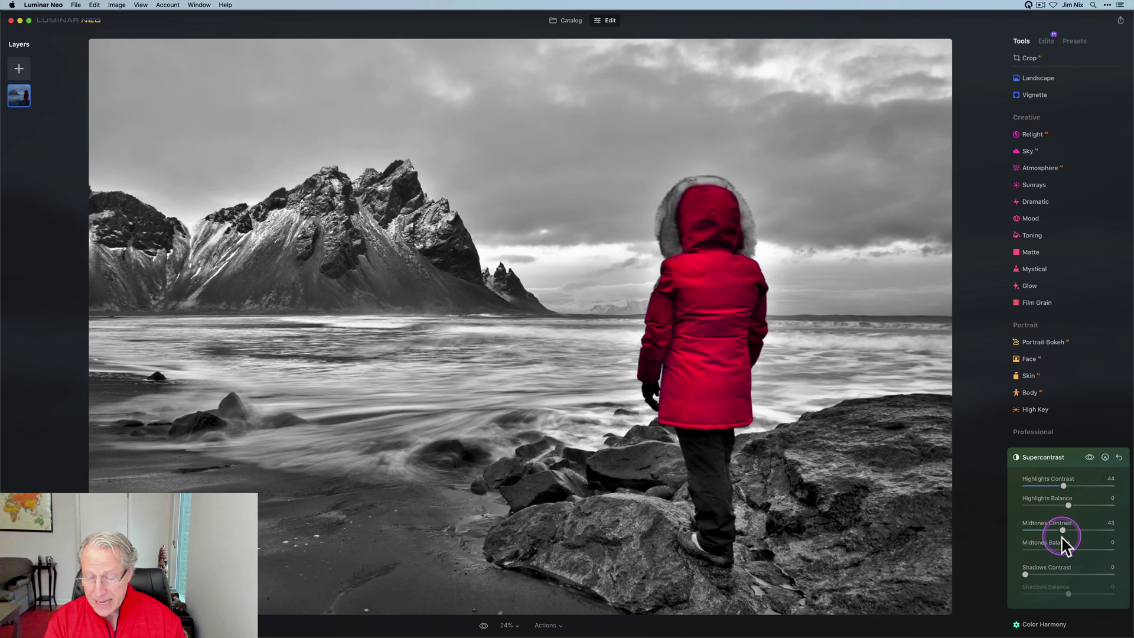
pyautogui.click(1064, 574)
pyautogui.moveTo(1065, 574); pyautogui.dragTo(1069, 576)
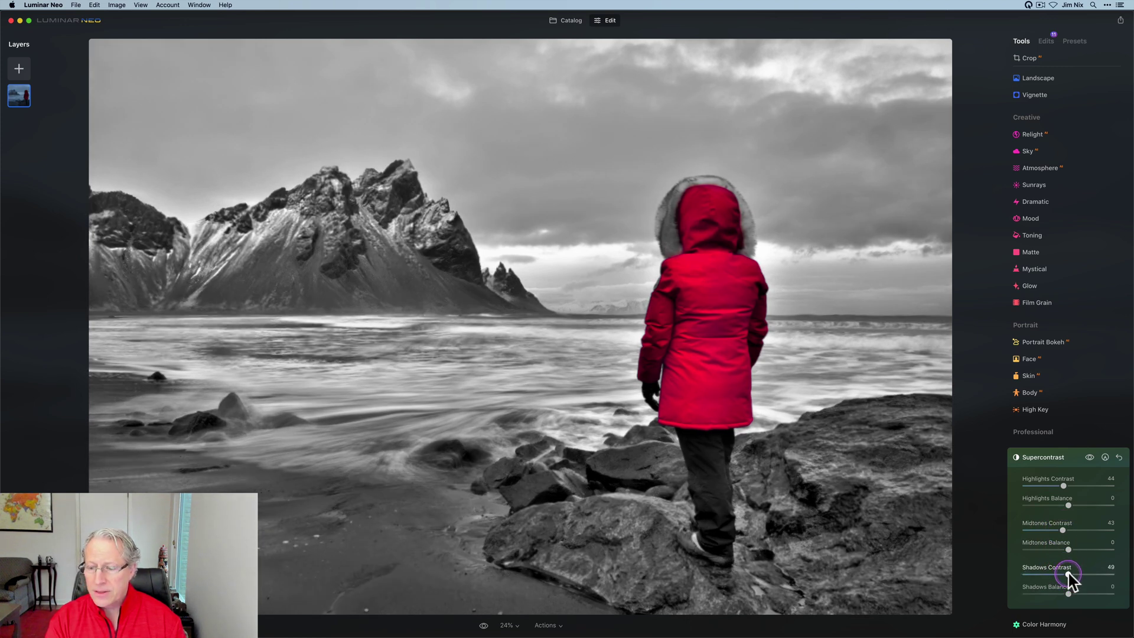
pyautogui.click(1069, 574)
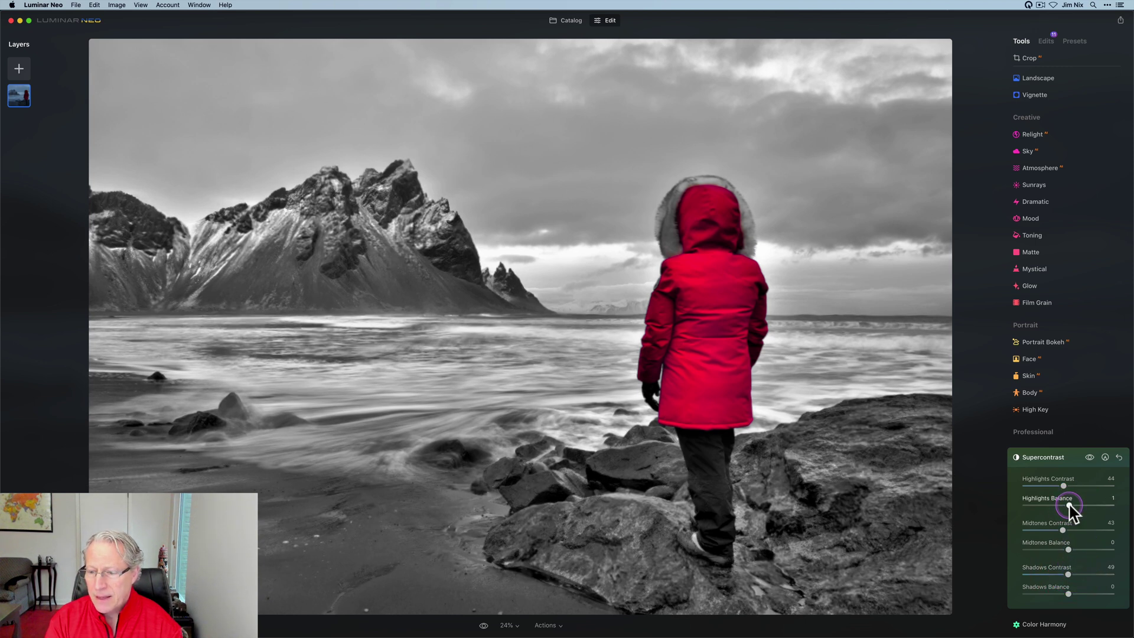
# - Nudge Highlights Balance to 1, lower Midtones Balance slightly and raise Shadows Balance
pyautogui.moveTo(1069, 506); pyautogui.dragTo(1070, 505)
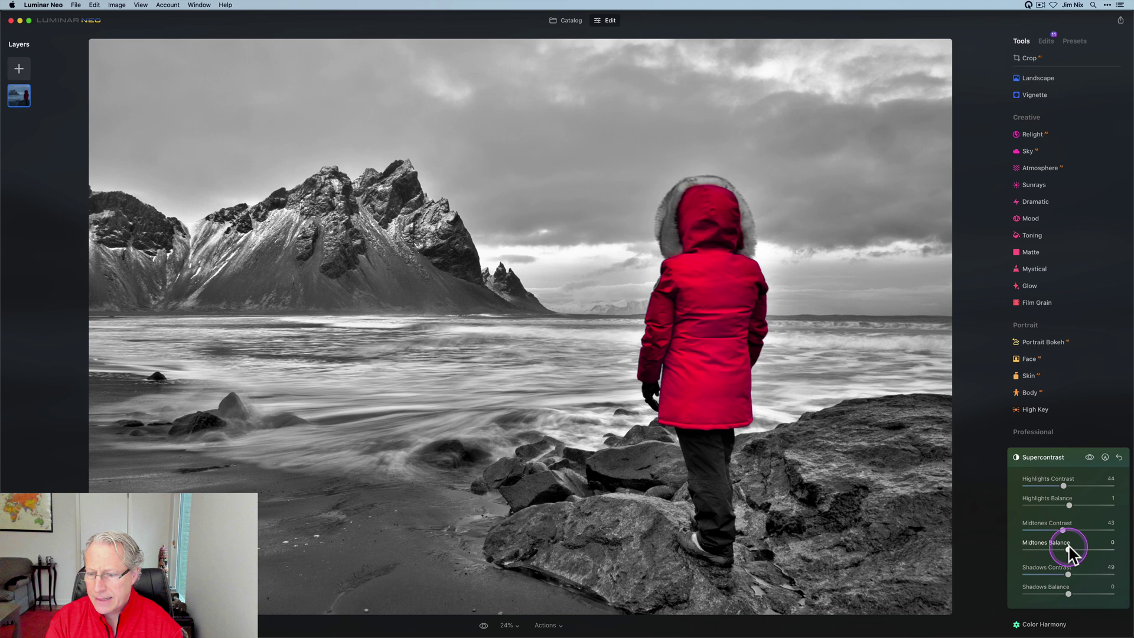
pyautogui.moveTo(1068, 550); pyautogui.dragTo(1068, 549)
pyautogui.moveTo(1068, 594); pyautogui.dragTo(1092, 594)
# - Toggle Supercontrast off and on to compare the before and after result
pyautogui.click(1090, 458)
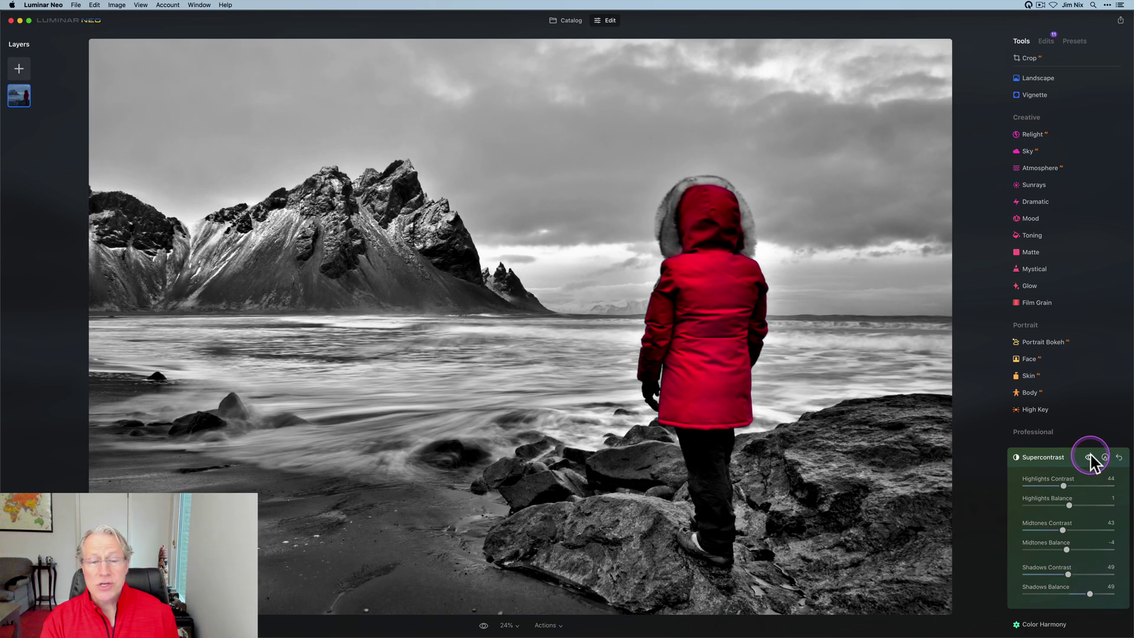
pyautogui.click(1090, 457)
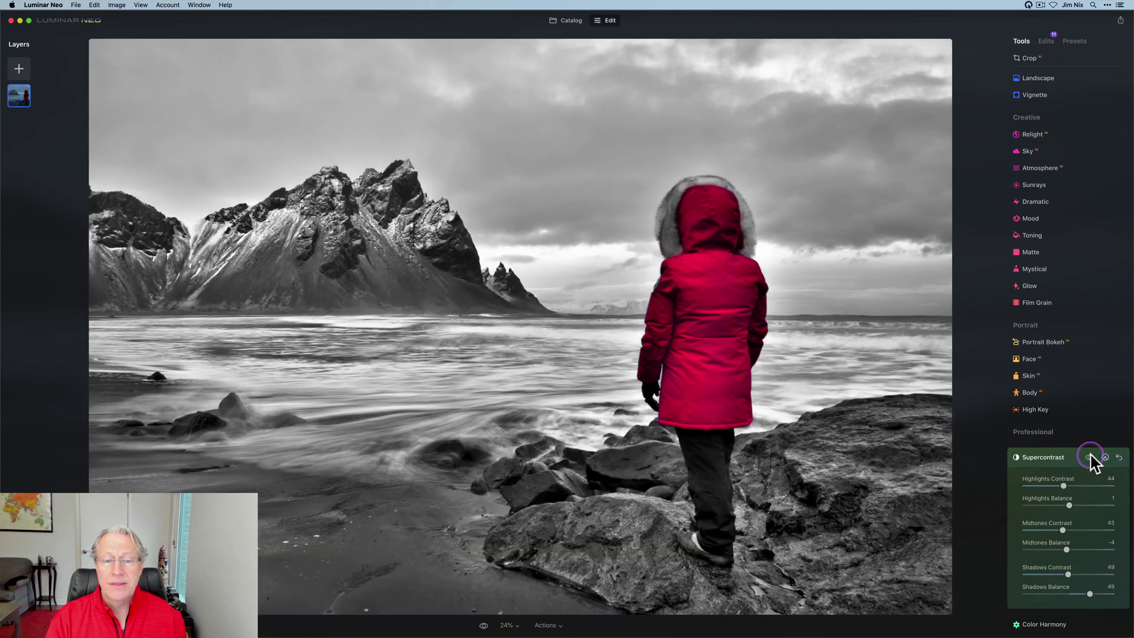
pyautogui.click(1089, 458)
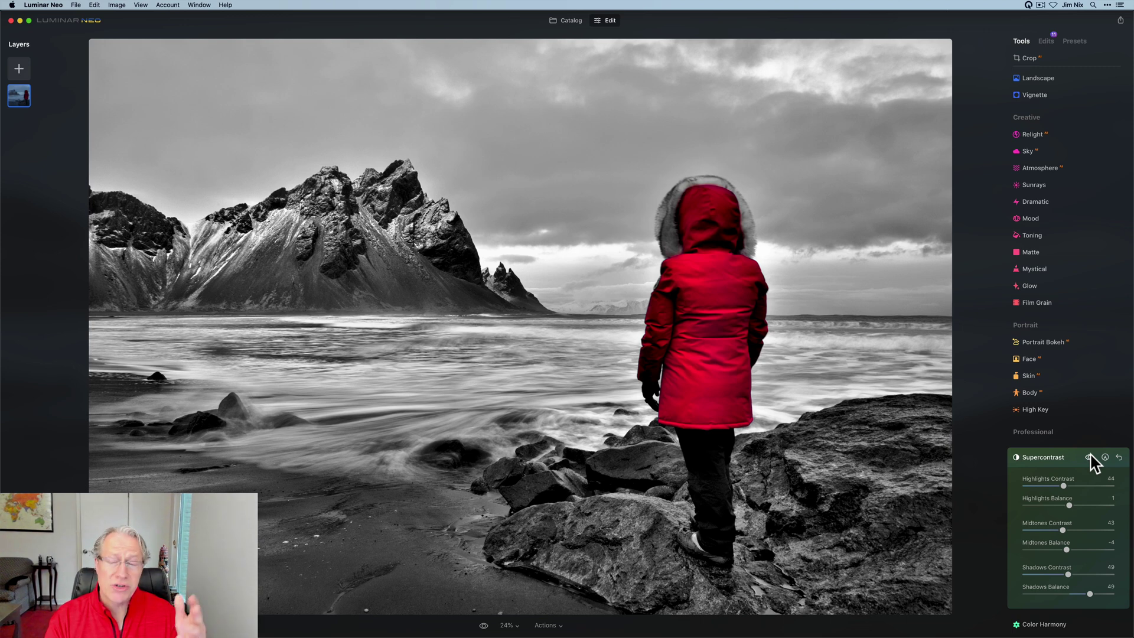
pyautogui.click(1090, 458)
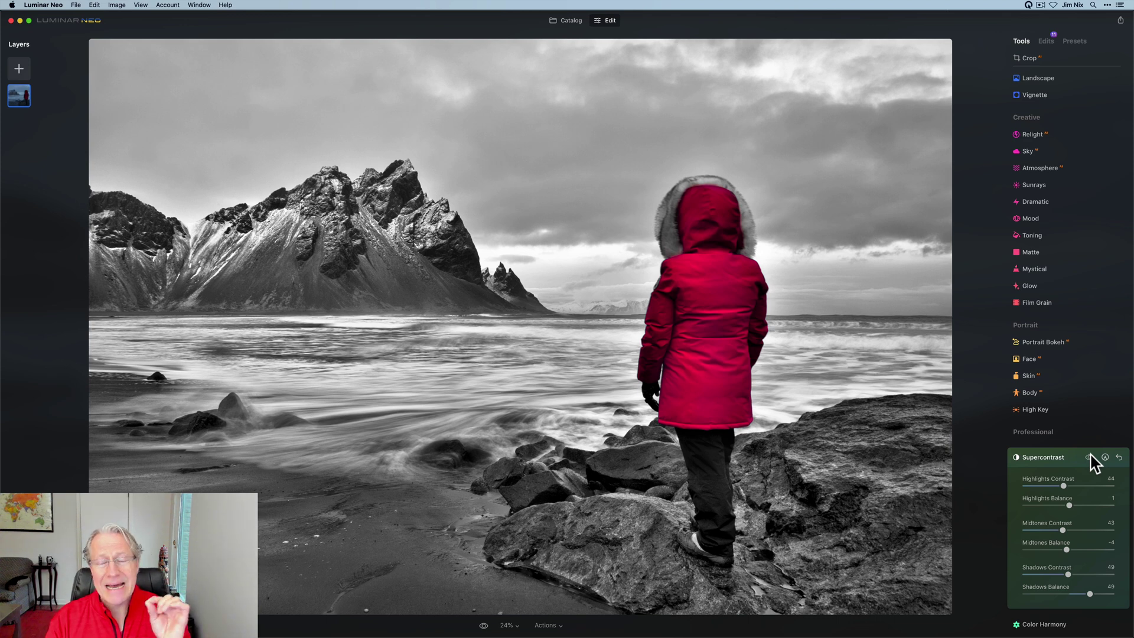
pyautogui.click(1090, 458)
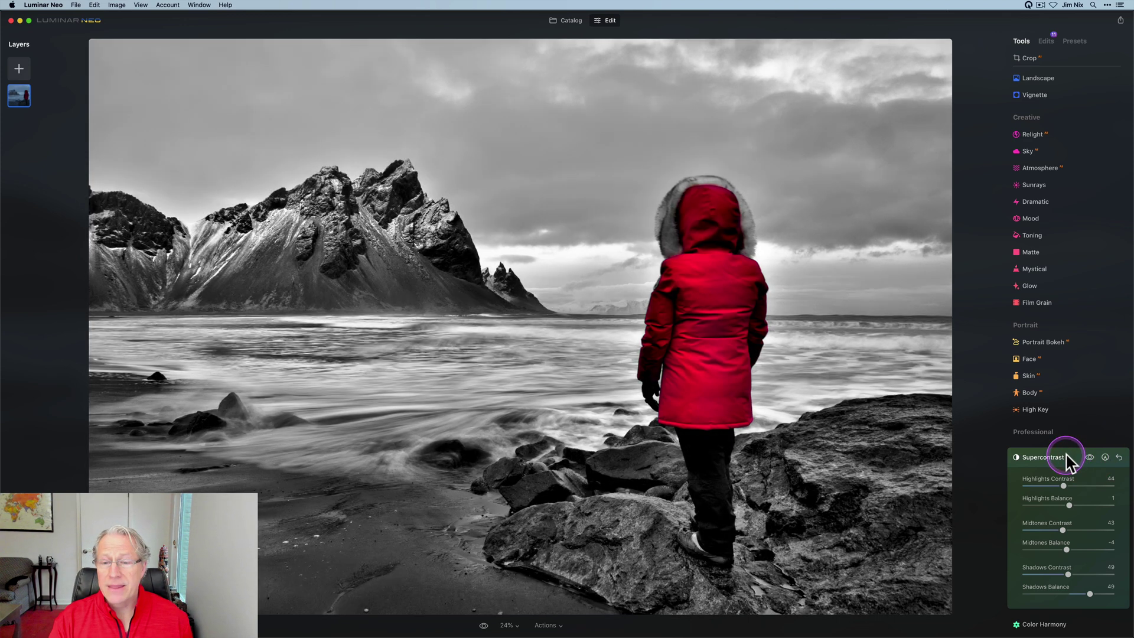
pyautogui.click(1068, 458)
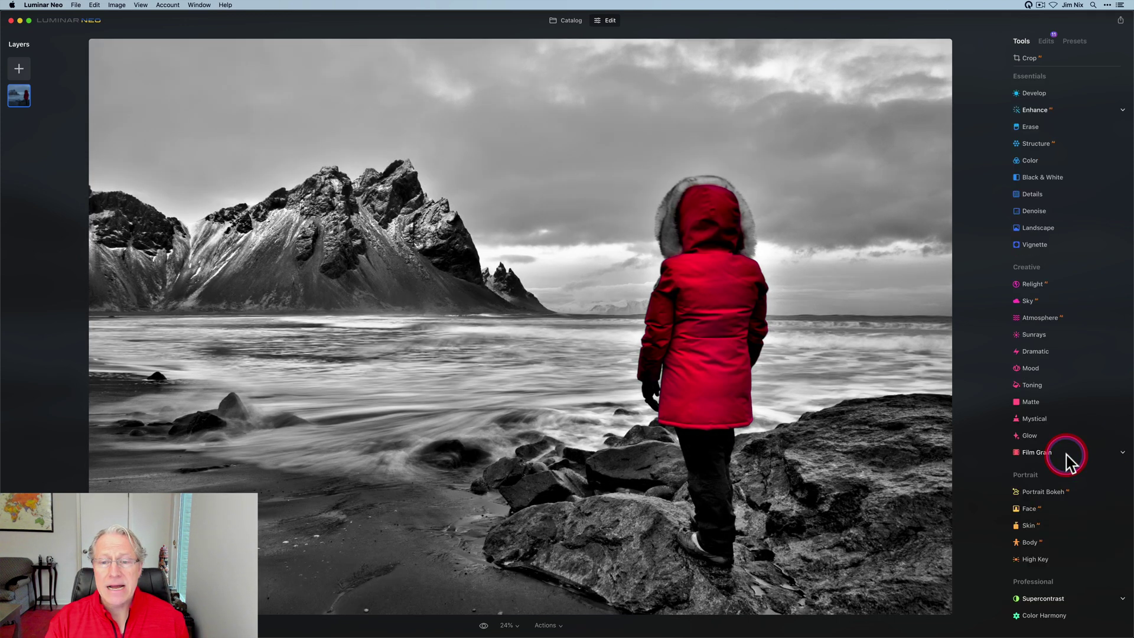
pyautogui.click(484, 626)
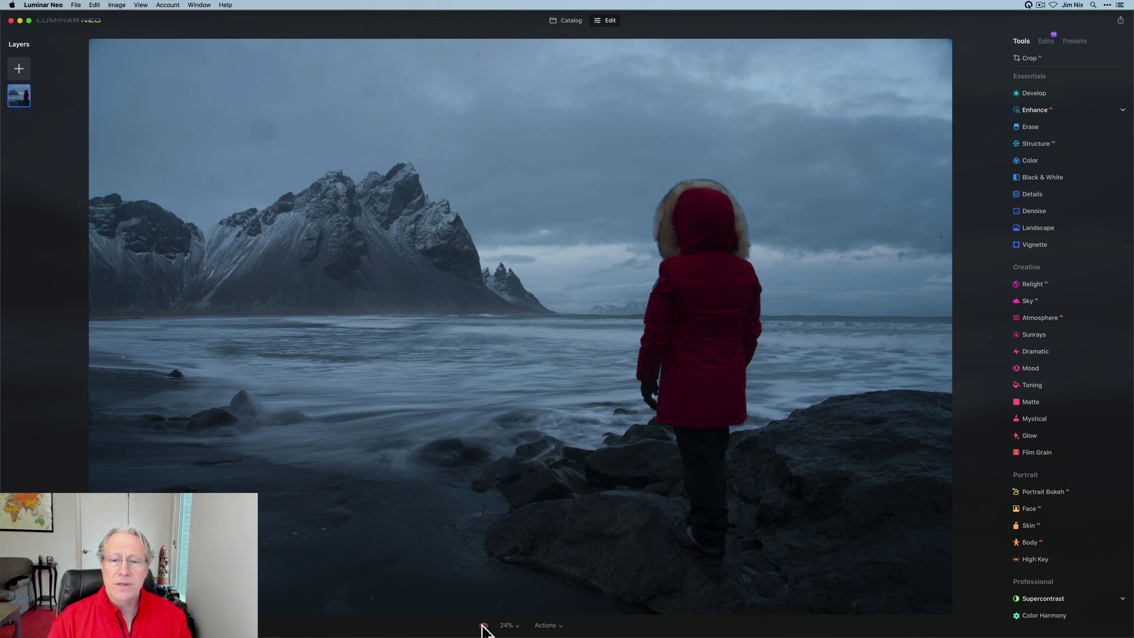
pyautogui.click(484, 627)
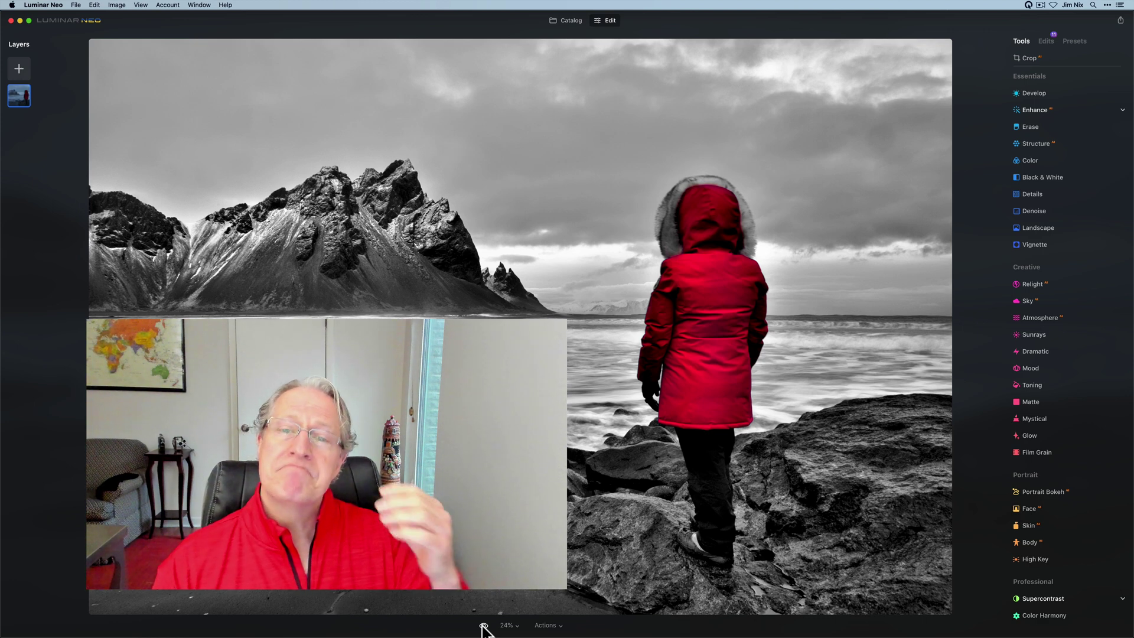
pyautogui.click(483, 625)
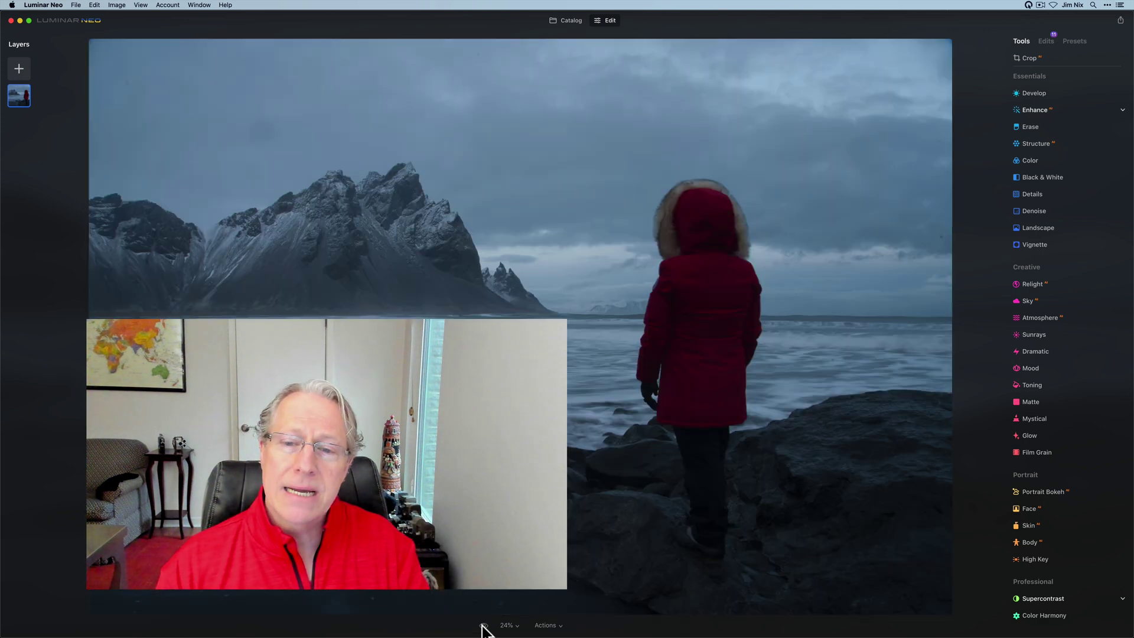
pyautogui.click(483, 625)
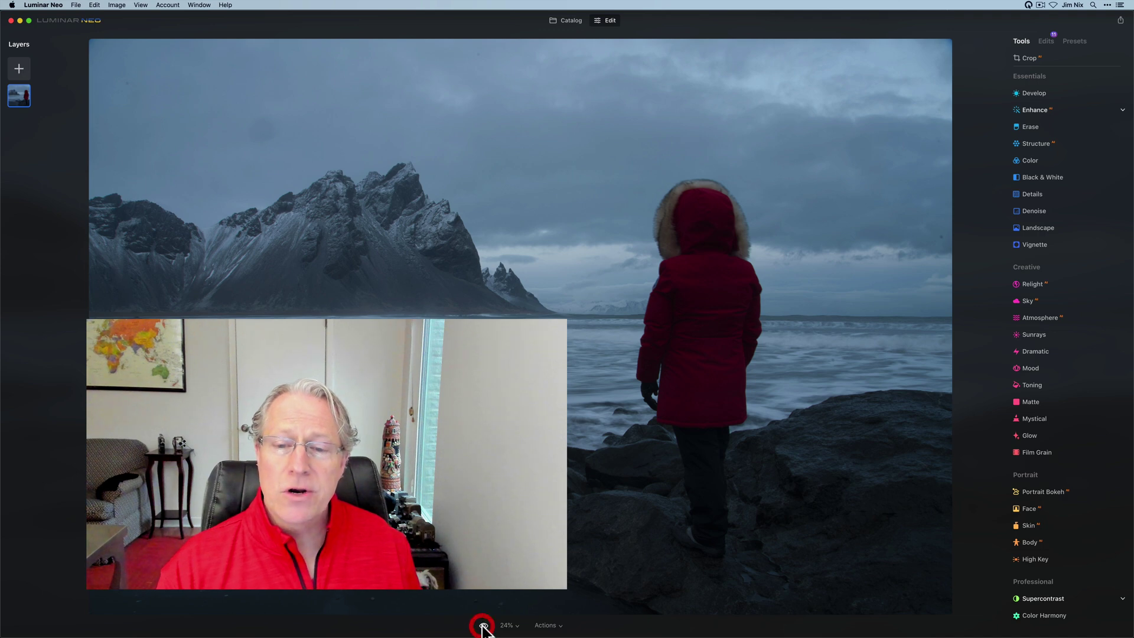